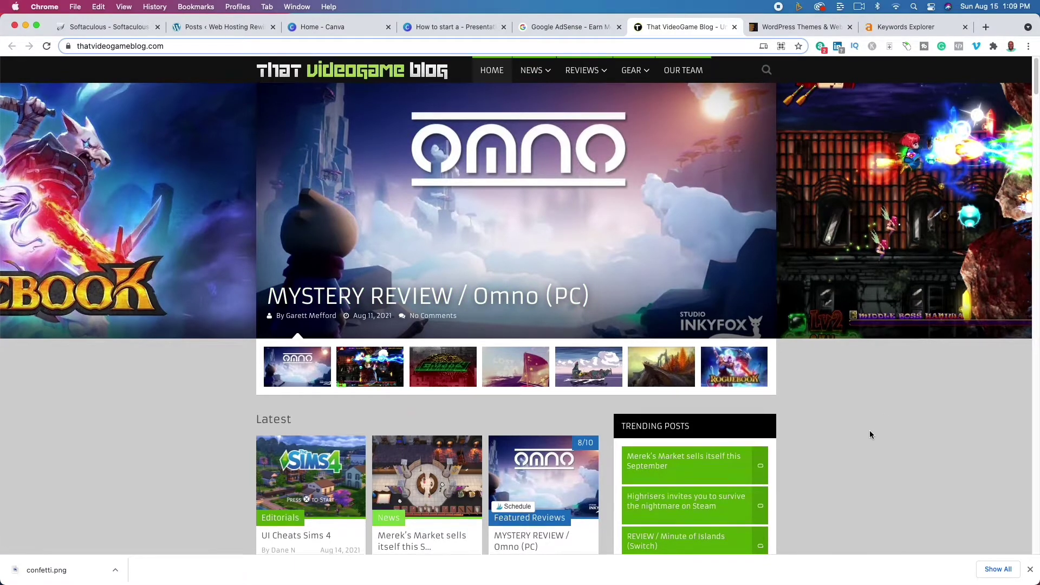
Look through the featured, latest and trending posts on the That VideoGame Blog home page.
scroll(870, 435, "down", 3)
scroll(870, 434, "up", 3)
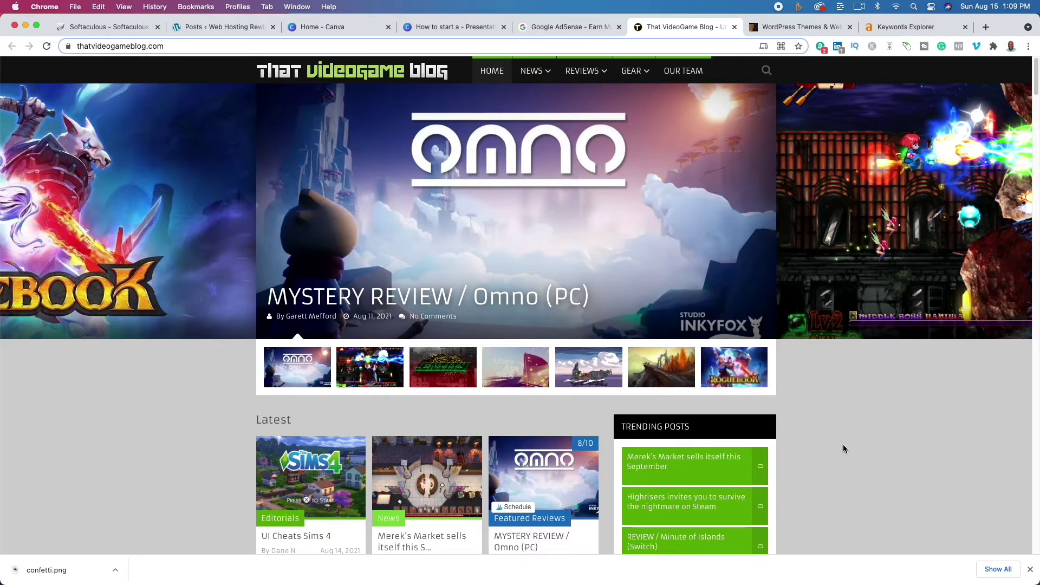
scroll(820, 452, "down", 2)
scroll(820, 458, "down", 2)
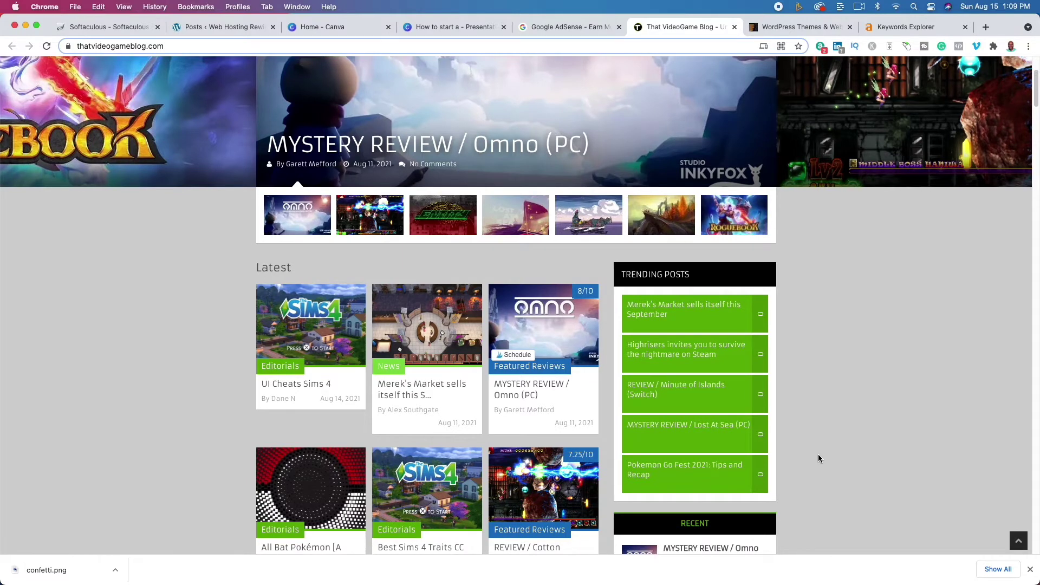
scroll(818, 458, "down", 2)
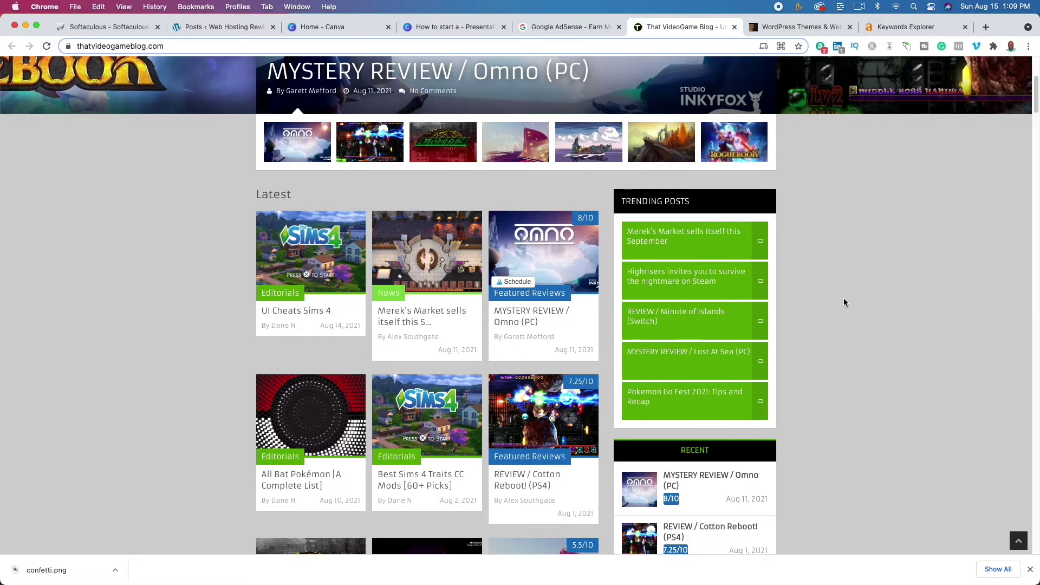
Switch to Ahrefs Keywords Explorer and look up the keyword "video games" on Google for the United States.
left_click(872, 32)
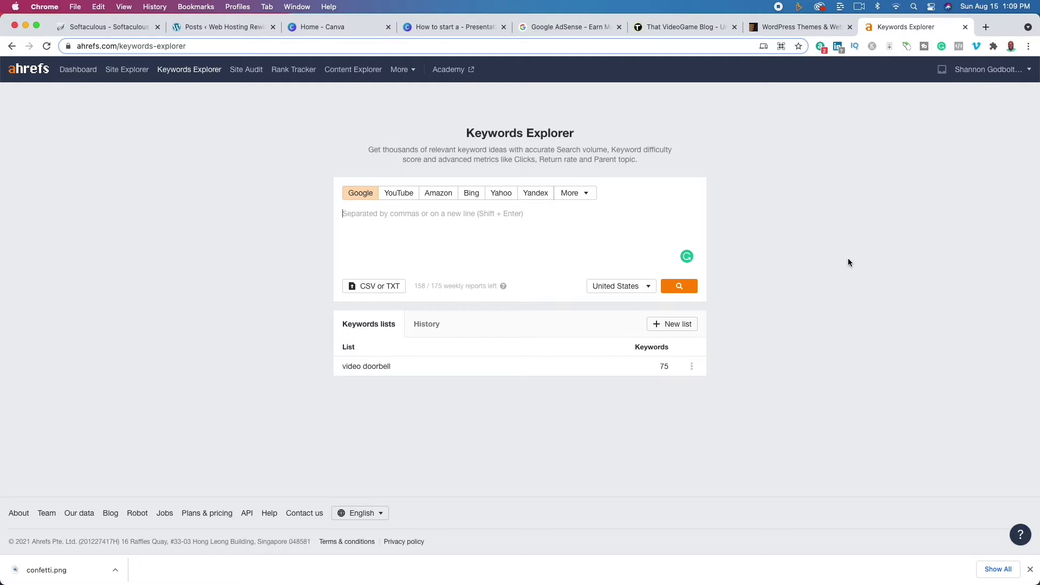
type("video ")
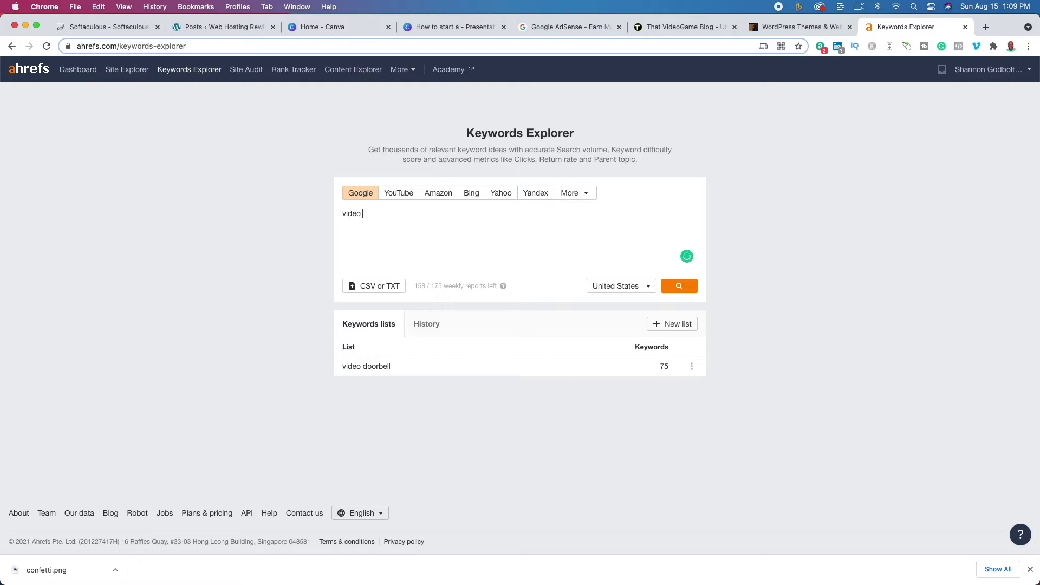
type("games")
key("Return")
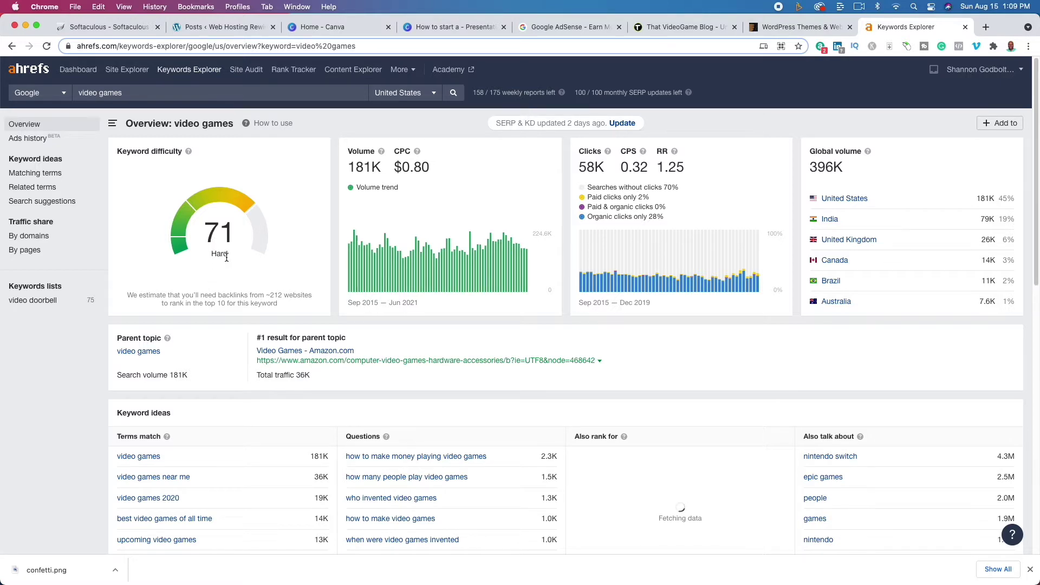
Look up the narrower keyword "playstation 5" in the keyword research tool.
left_click(168, 97)
type("pl")
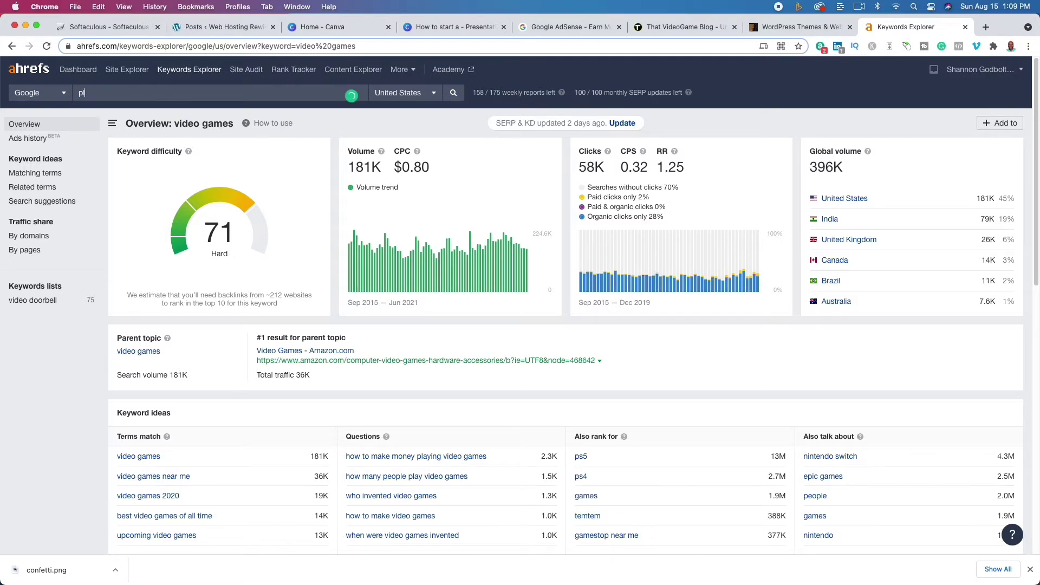
type("aystation 5")
key("Return")
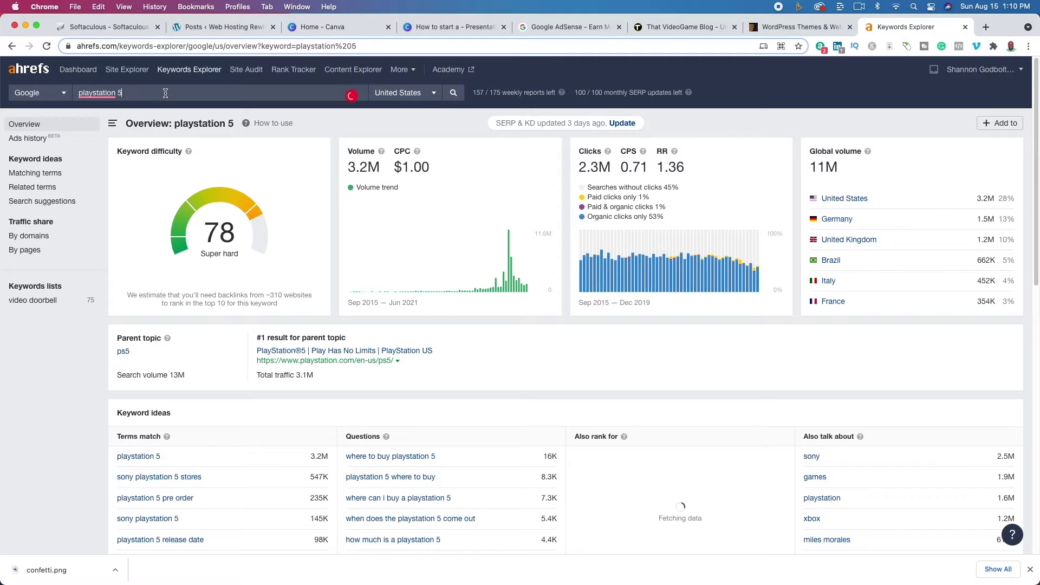
Look up the specific game keyword "the division 2" to check its difficulty and volume.
key("super+a")
type("the division 2")
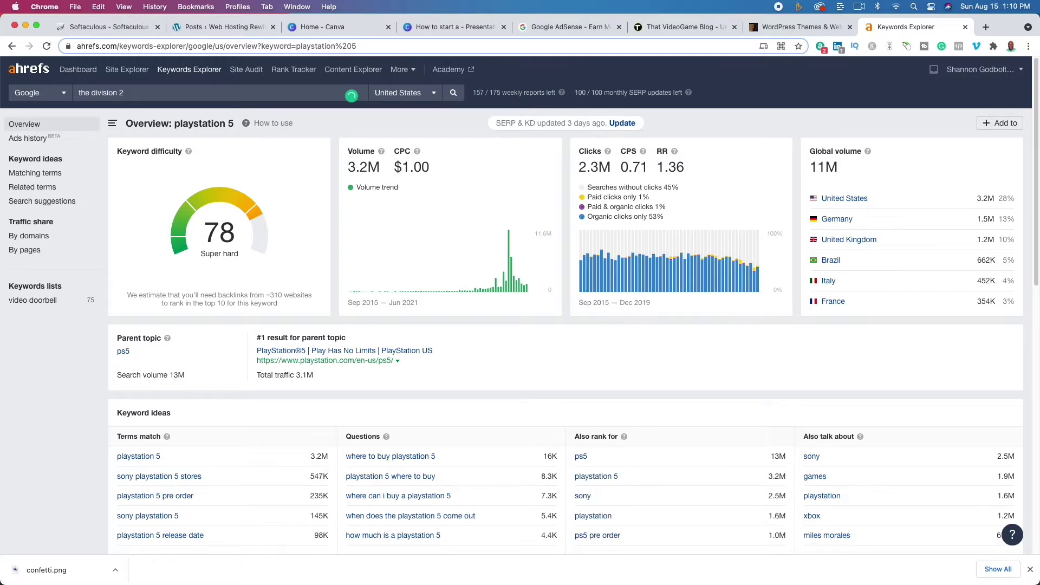
key("Return")
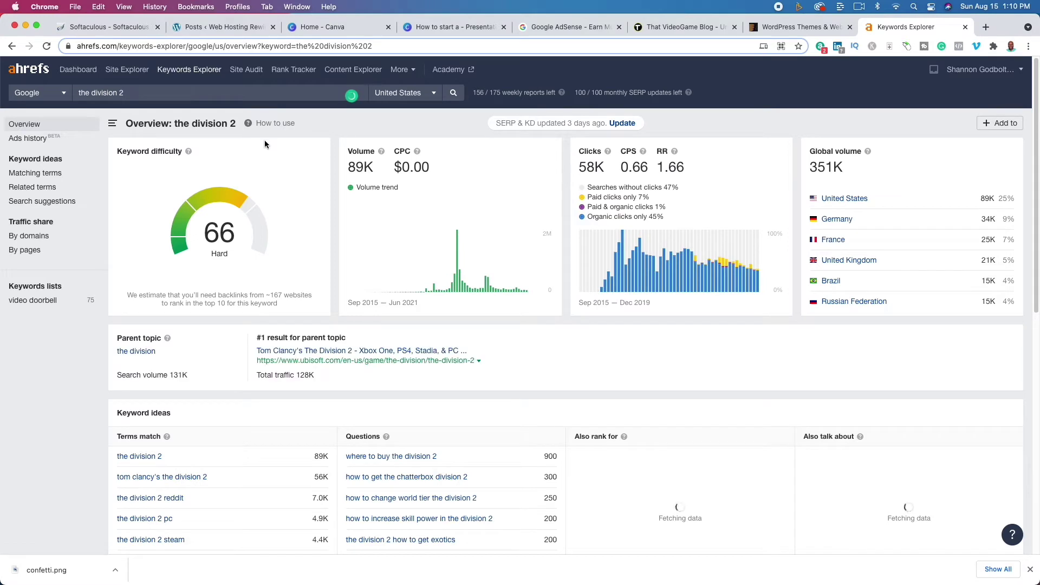
Open the matching terms for "the division 2" and look through the keyword list.
left_click(47, 176)
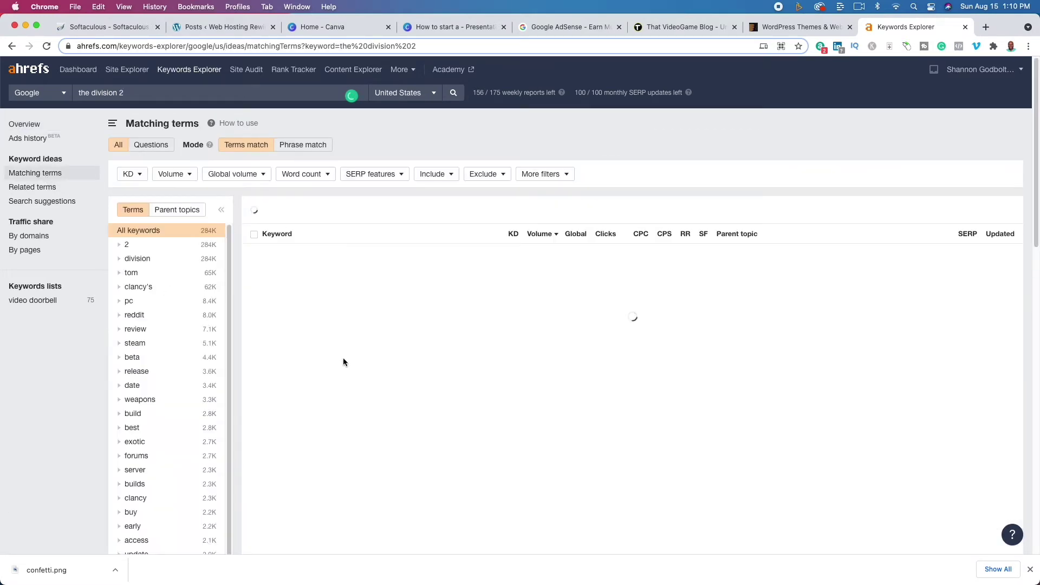
scroll(322, 406, "down", 2)
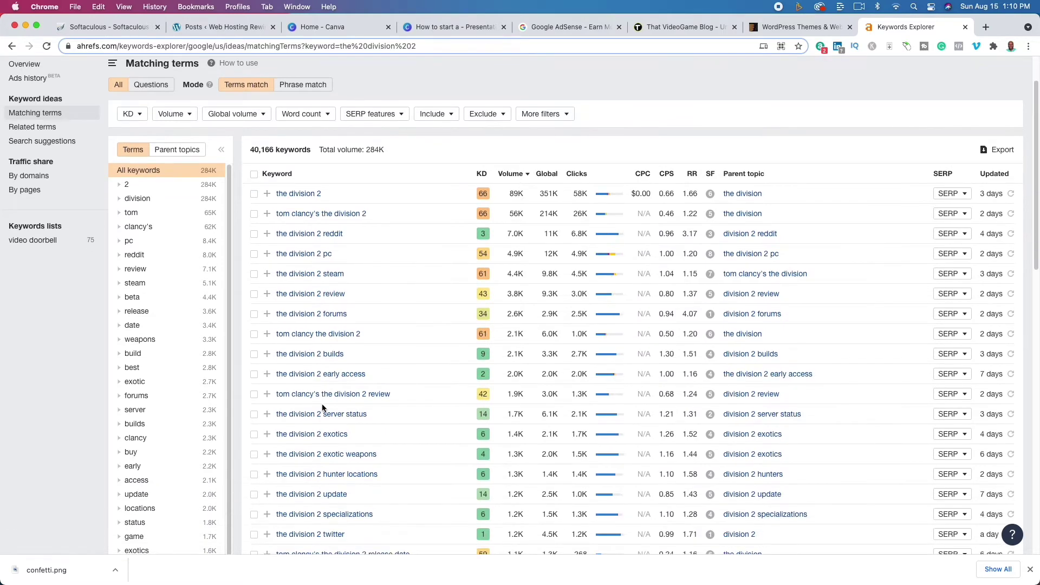
scroll(321, 404, "down", 5)
scroll(356, 240, "up", 7)
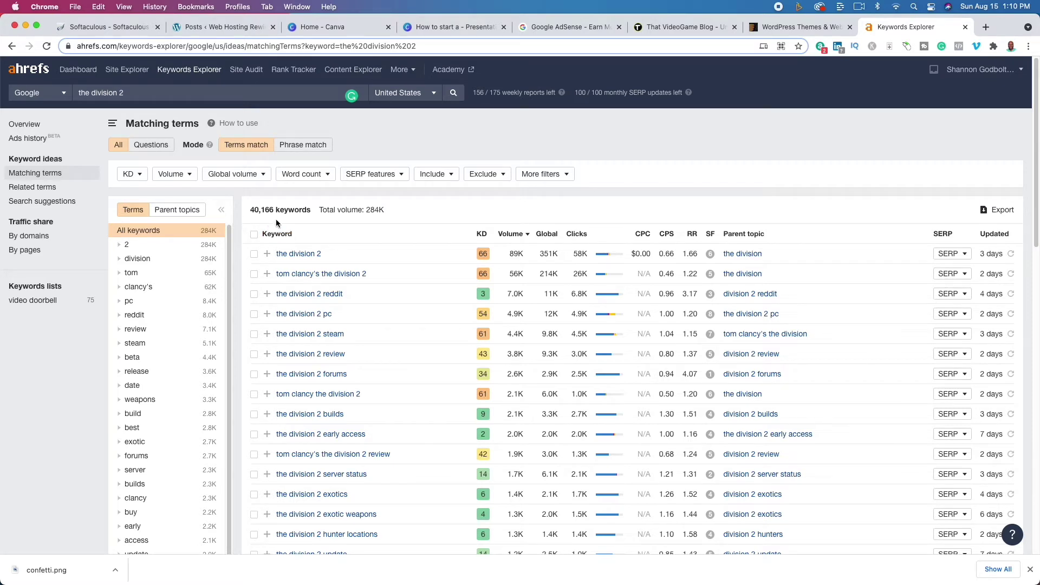
Filter the matching terms to a maximum keyword difficulty of 10 and highlight "the division 2 cross platform".
left_click(130, 174)
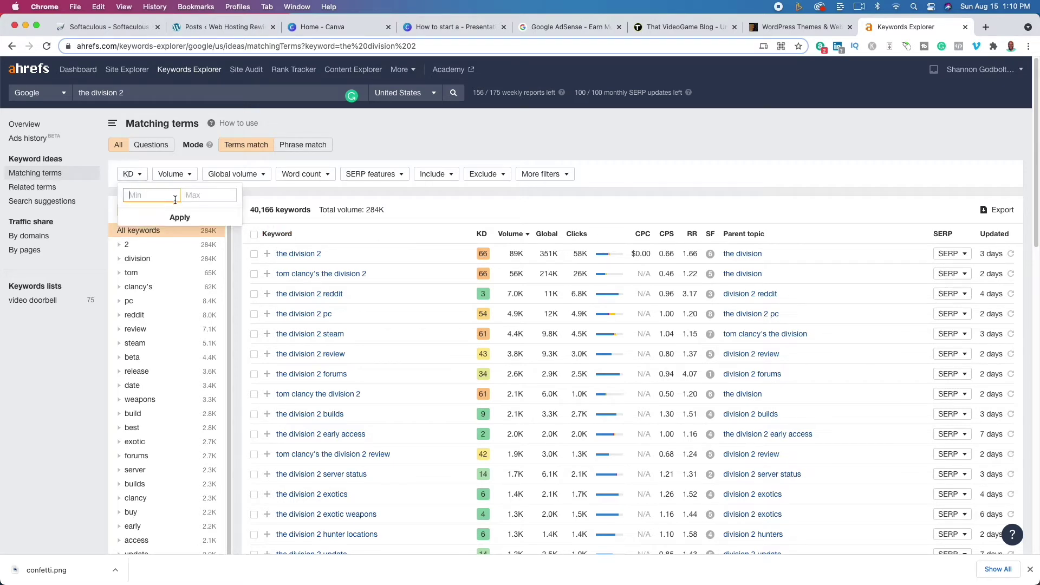
type("10")
key("Return")
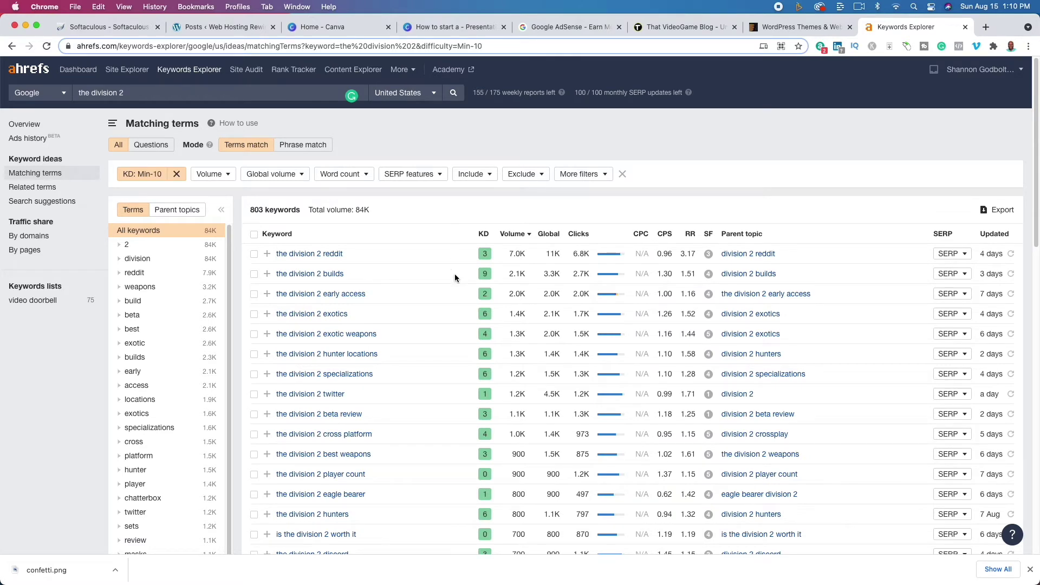
left_click_drag(387, 437, 284, 438)
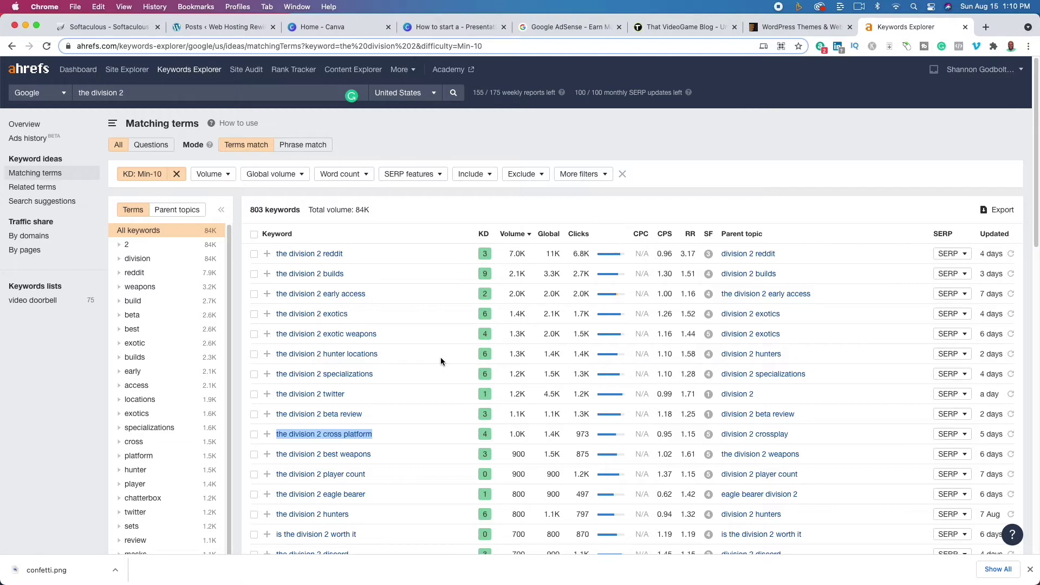
scroll(441, 362, "down", 1)
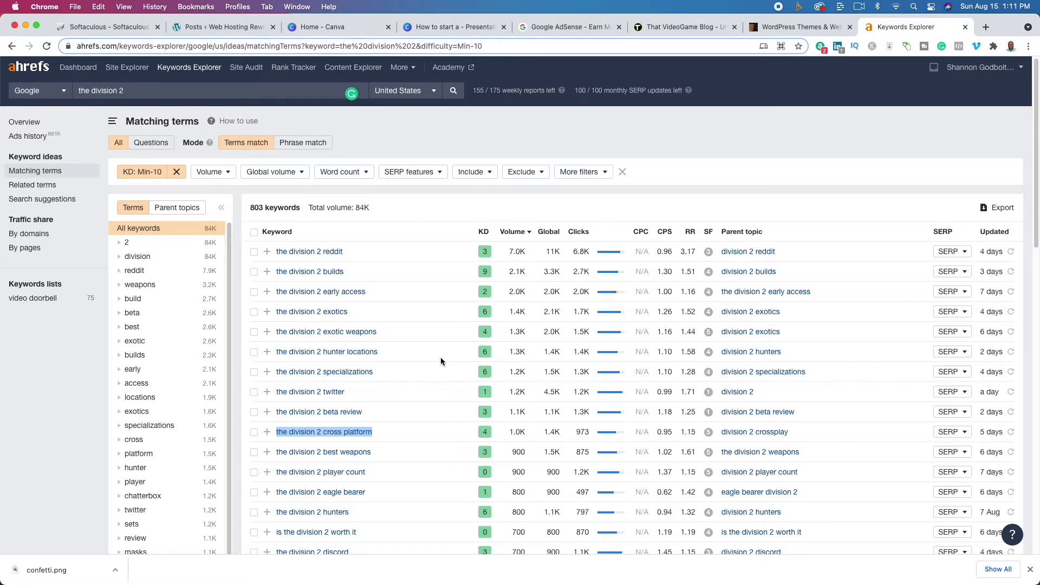
Check the Steps slide in the Canva presentation and return to the That VideoGame Blog home page.
left_click(453, 27)
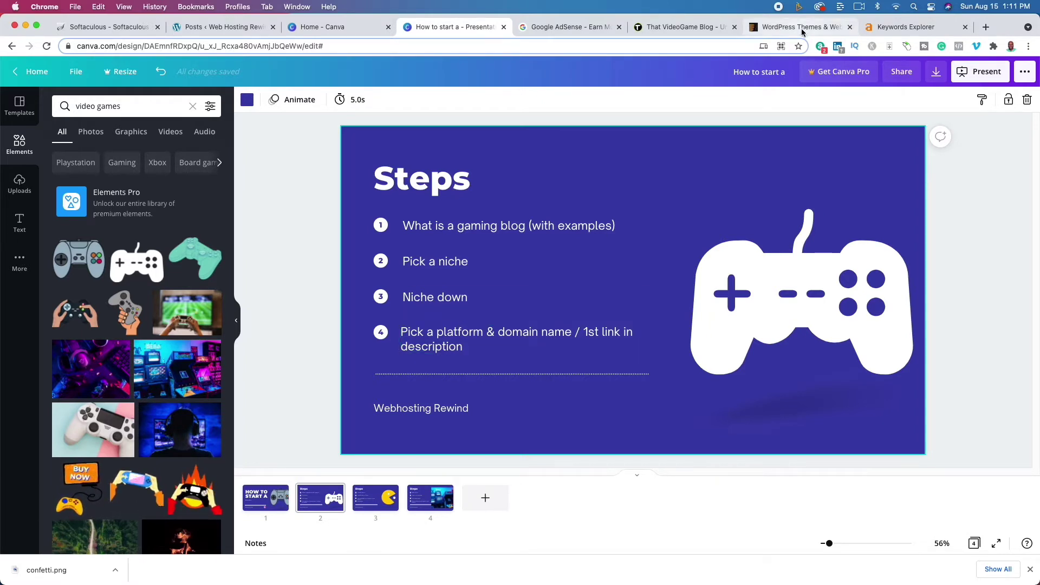
left_click(678, 29)
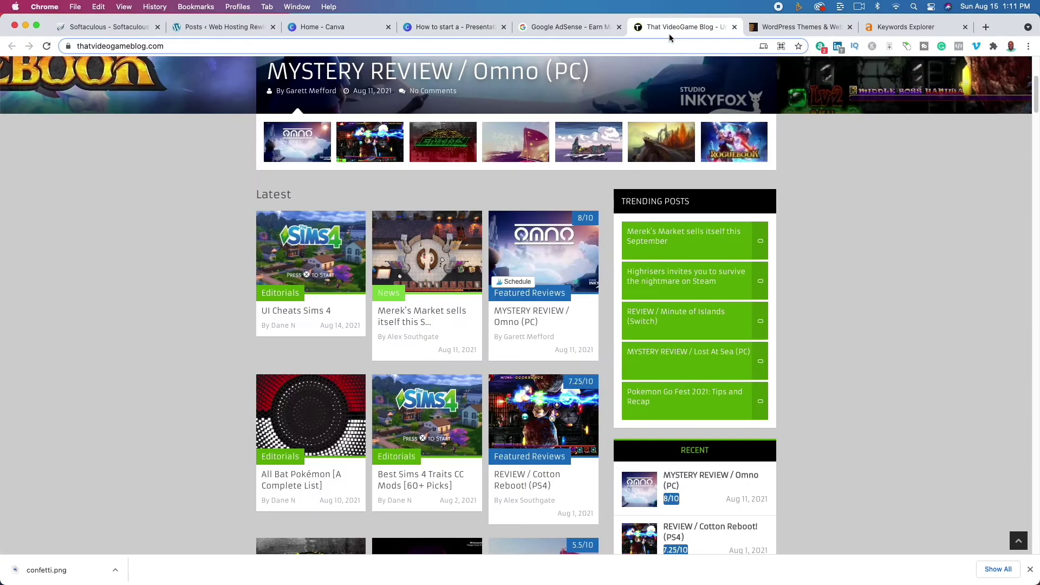
scroll(229, 301, "up", 5)
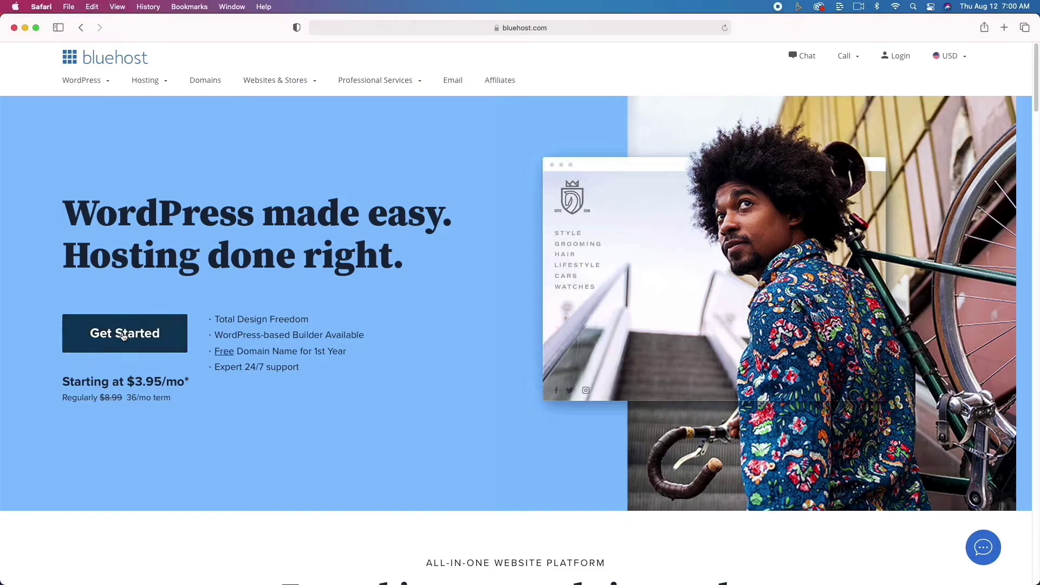
Compare Bluehost's 36-month shared hosting plans and select the Basic plan.
left_click(122, 336)
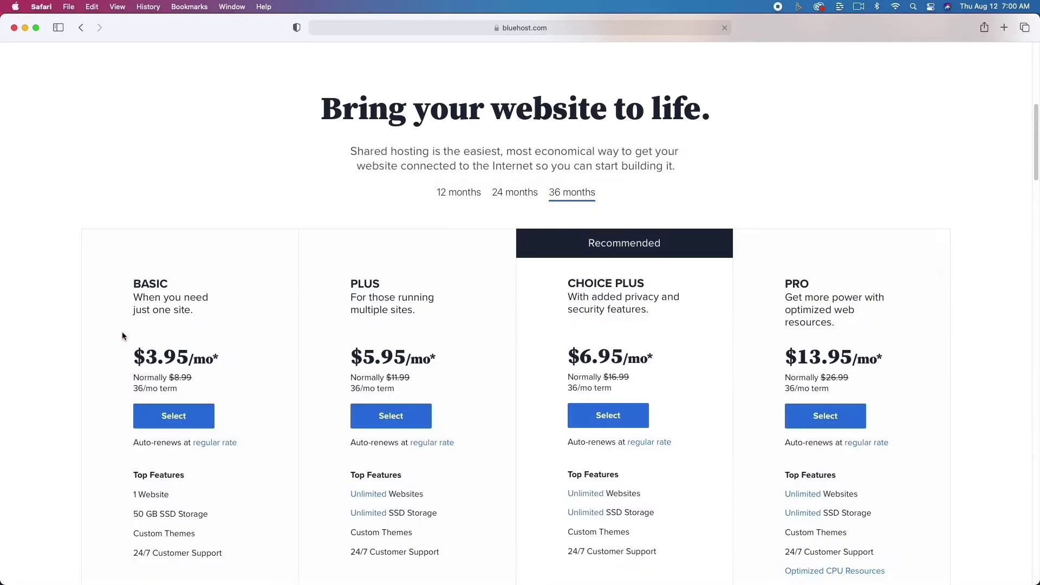
scroll(122, 336, "down", 5)
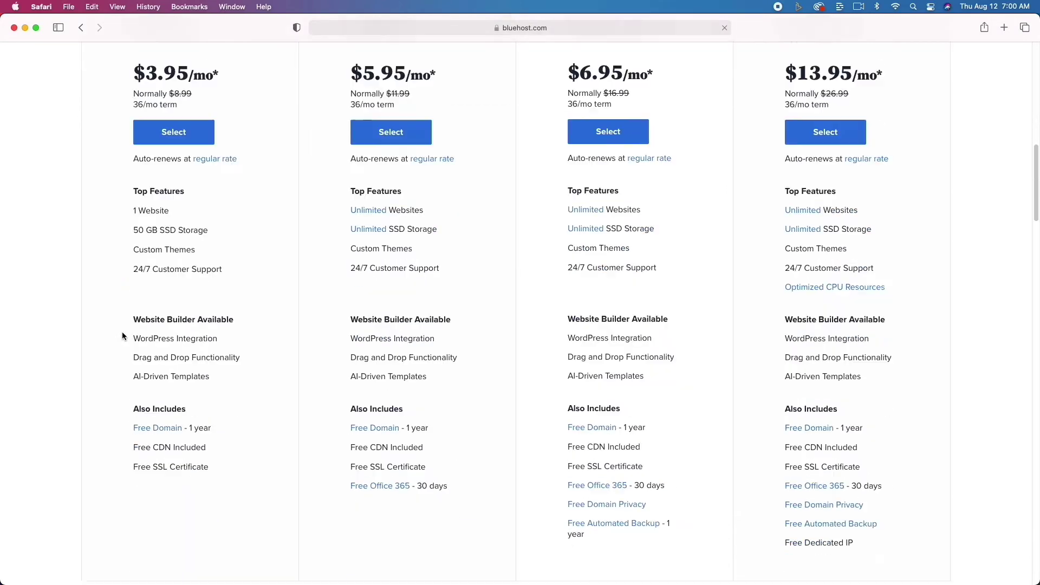
scroll(122, 336, "up", 4)
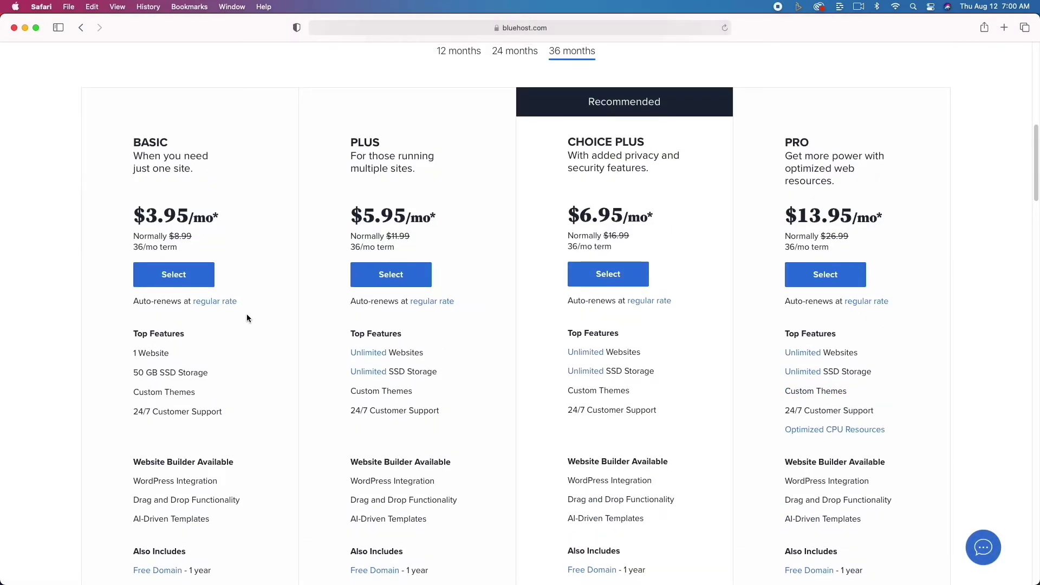
left_click(194, 272)
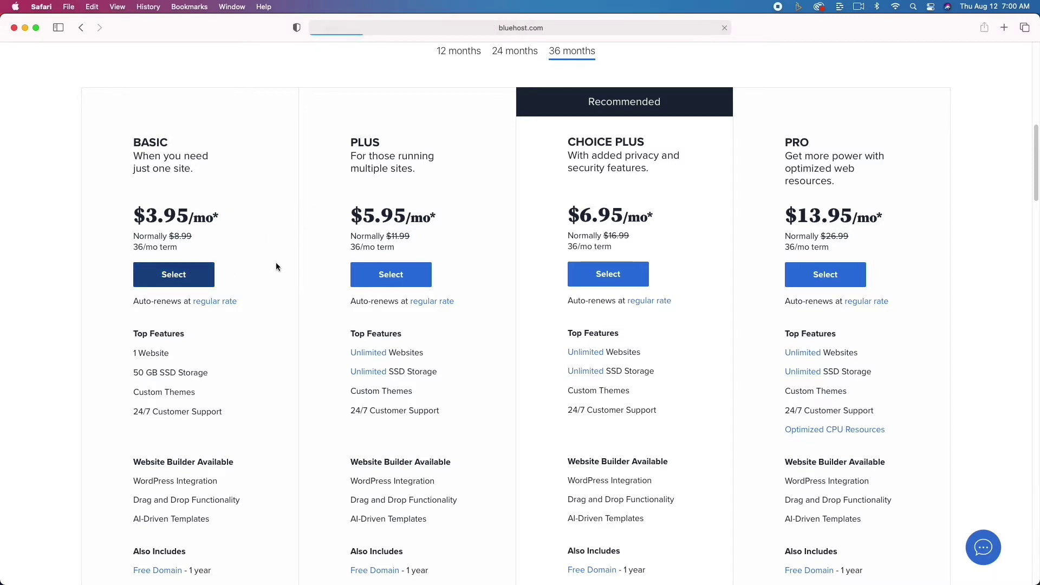
Check whether webhostingreview.com can be registered as the new domain.
left_click(357, 275)
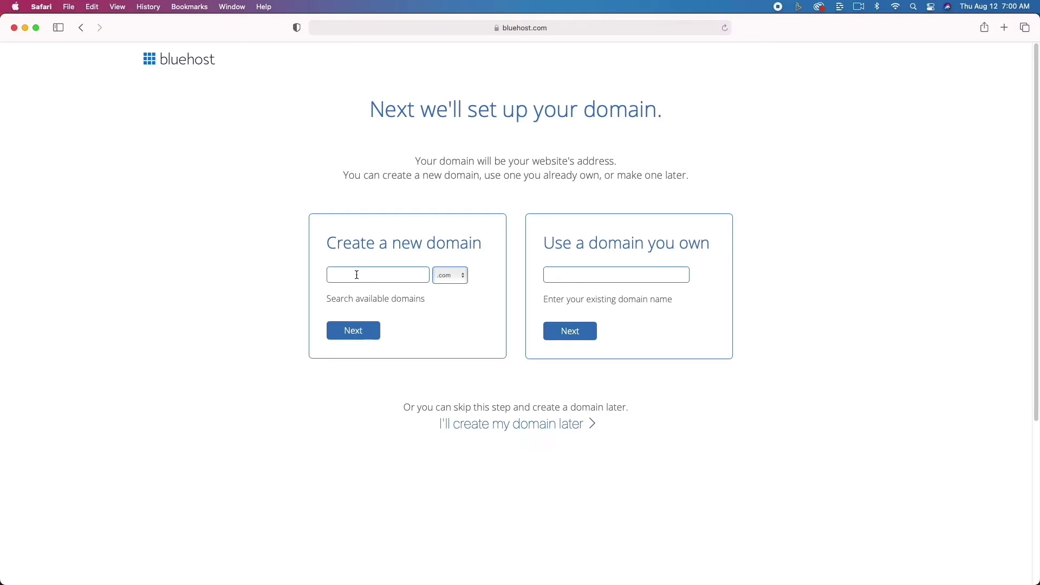
type("webhostingreview")
left_click(377, 330)
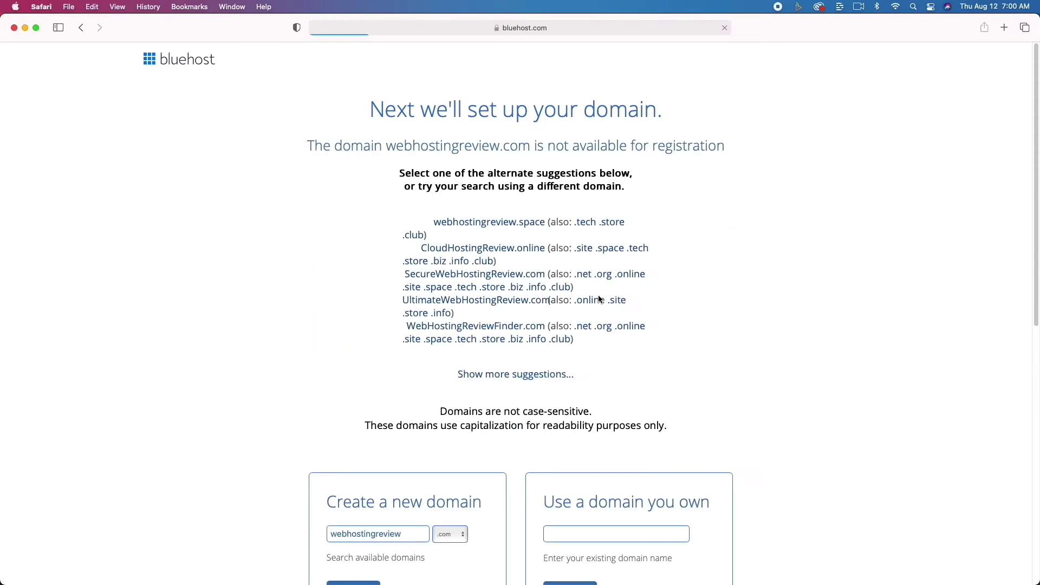
Change the new domain name to webhostingrewinds with the .com extension and submit it.
scroll(438, 372, "down", 3)
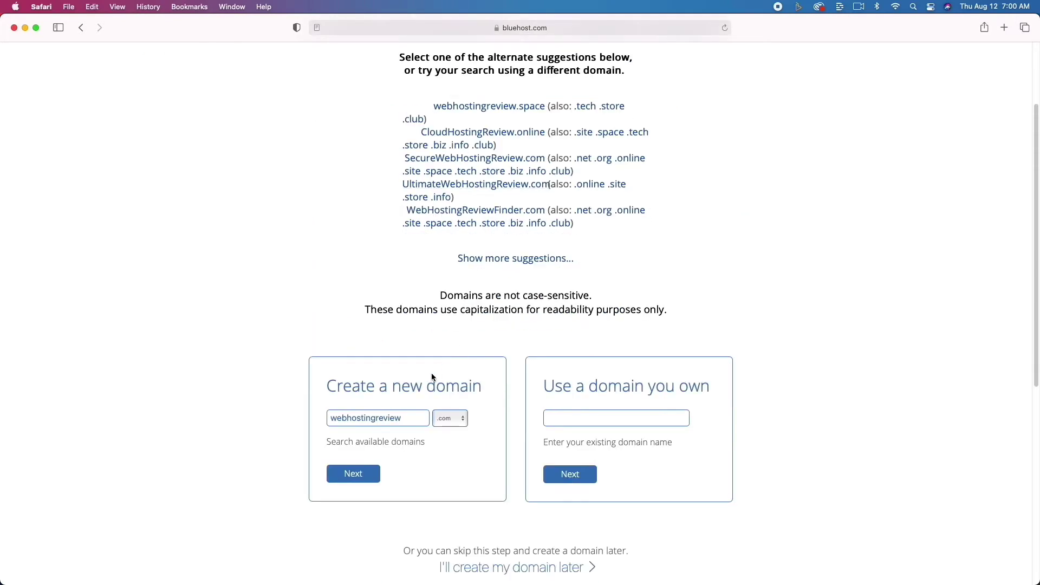
left_click_drag(384, 421, 419, 421)
type("winds")
key("Return")
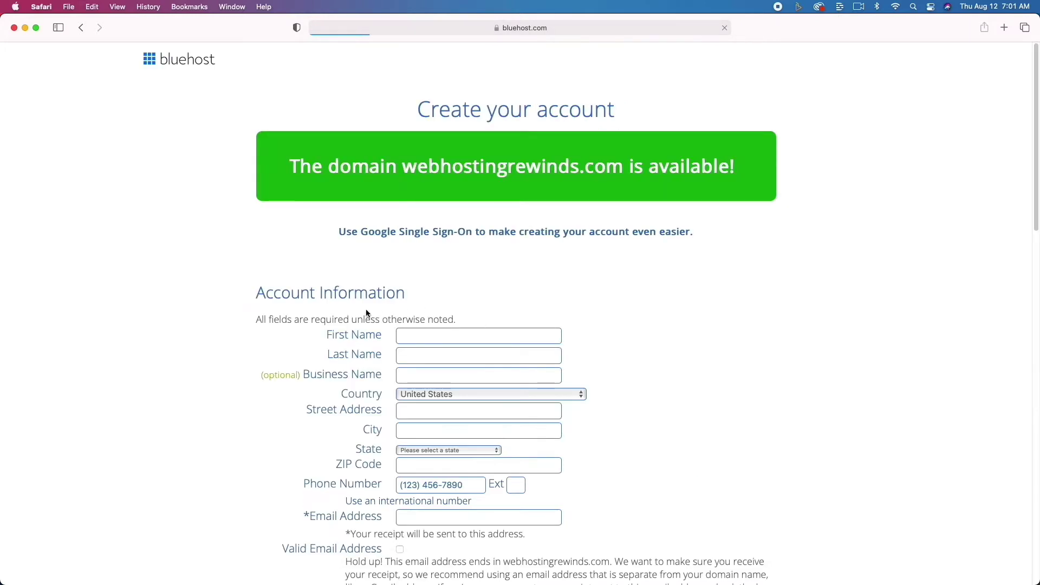
Look over the whole account creation form, starting with the account and package information.
scroll(239, 310, "down", 5)
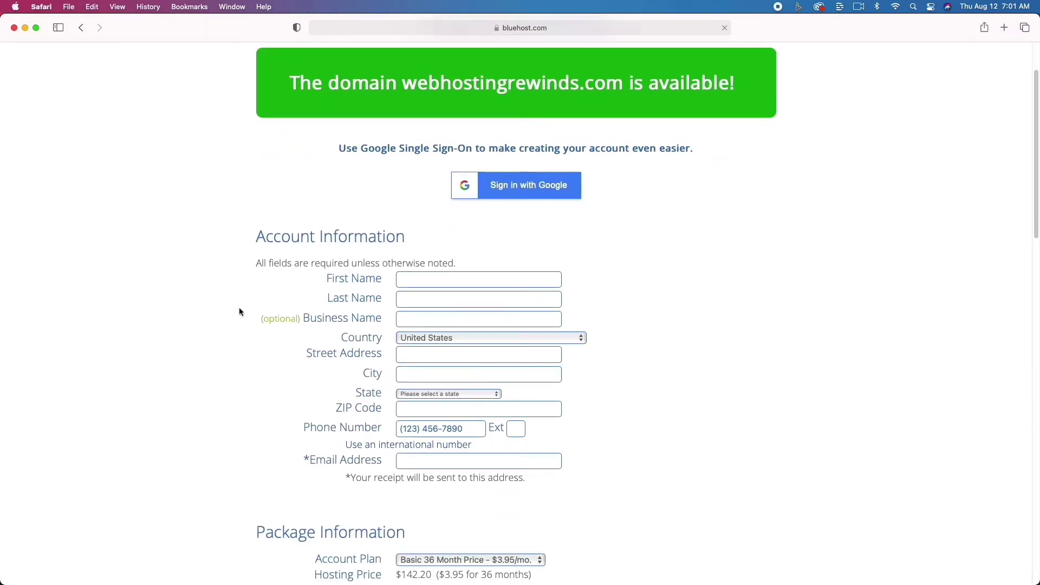
scroll(240, 312, "down", 1)
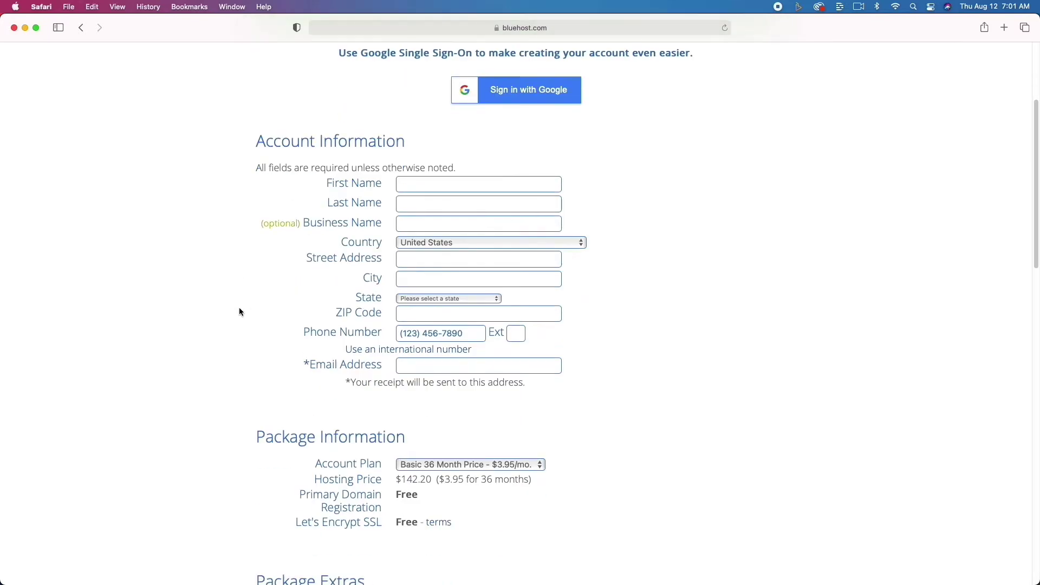
scroll(240, 312, "down", 1)
scroll(240, 312, "down", 5)
scroll(240, 312, "down", 5)
scroll(240, 312, "up", 7)
scroll(240, 312, "up", 10)
scroll(239, 311, "down", 4)
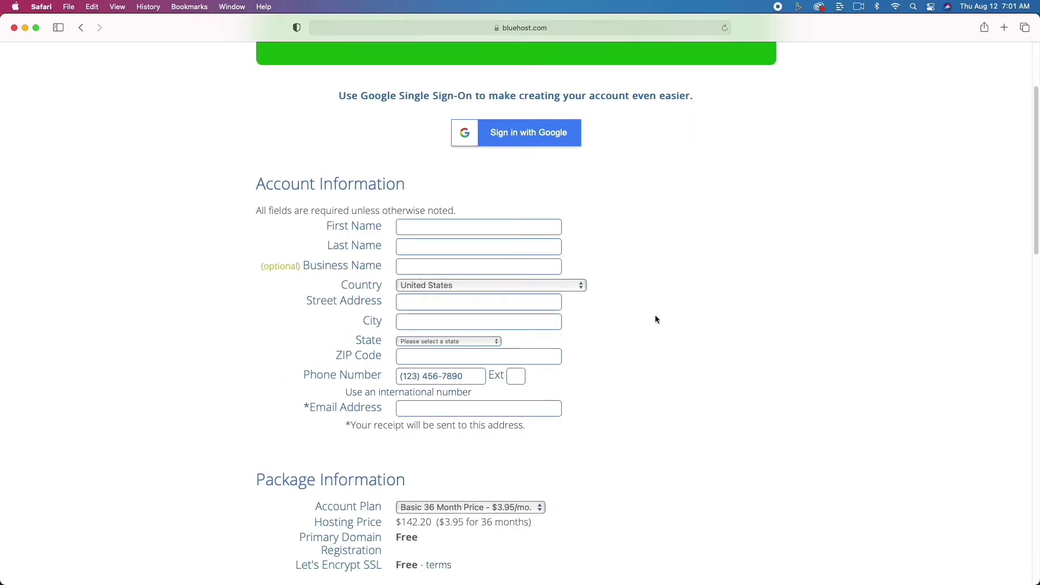
Examine the package extras, the payment fields and the auto-renewal terms on the sign-up form.
scroll(623, 374, "down", 8)
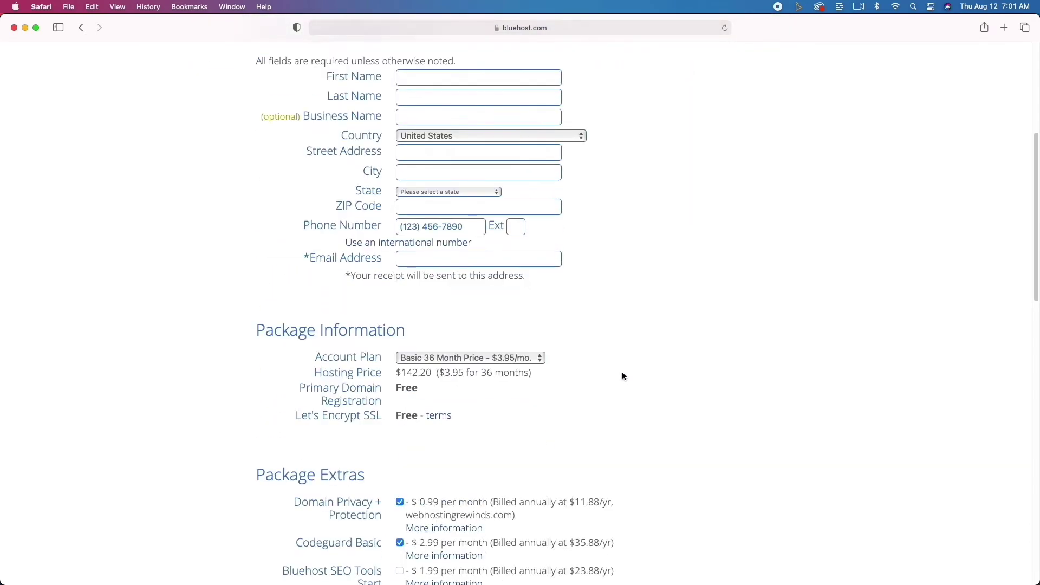
scroll(622, 374, "down", 4)
scroll(622, 373, "down", 1)
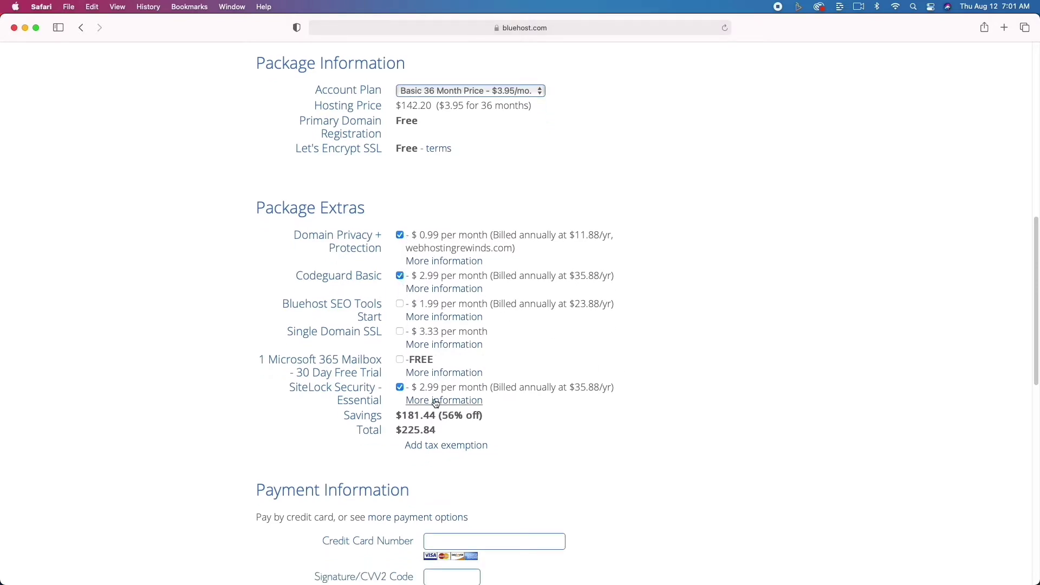
scroll(464, 471, "down", 3)
scroll(464, 475, "down", 9)
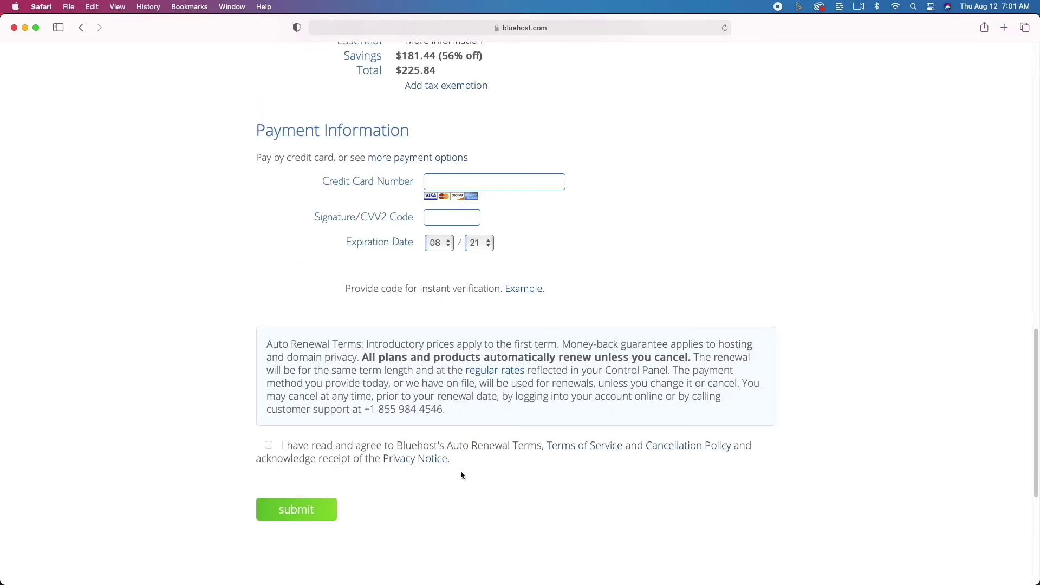
scroll(461, 475, "up", 20)
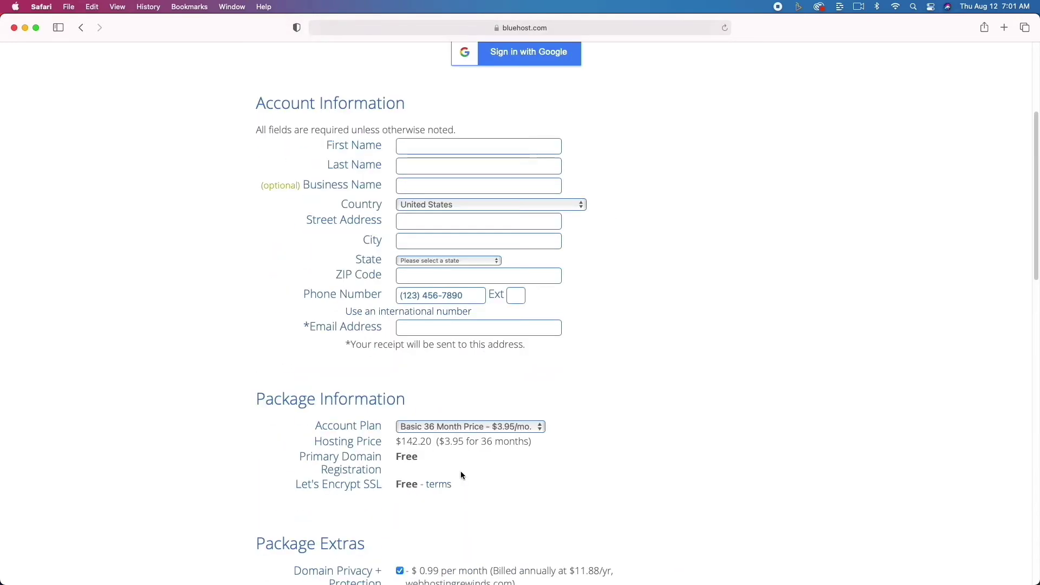
scroll(461, 475, "up", 5)
scroll(462, 477, "up", 2)
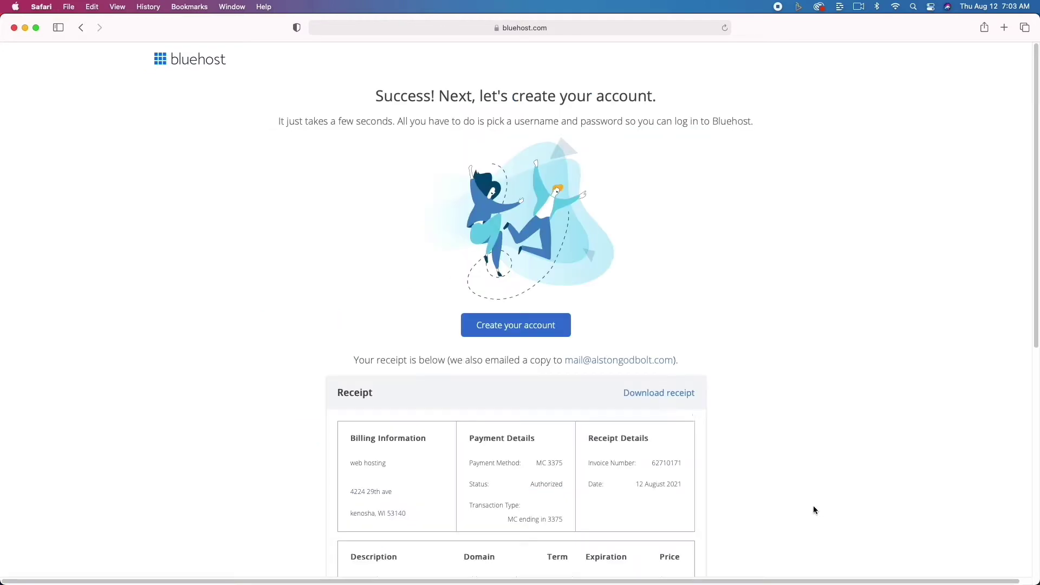
Create the hosting account for webhostingrewinds.com by entering and retyping a new account password and accepting the Privacy Policy and Terms of Service.
left_click(536, 324)
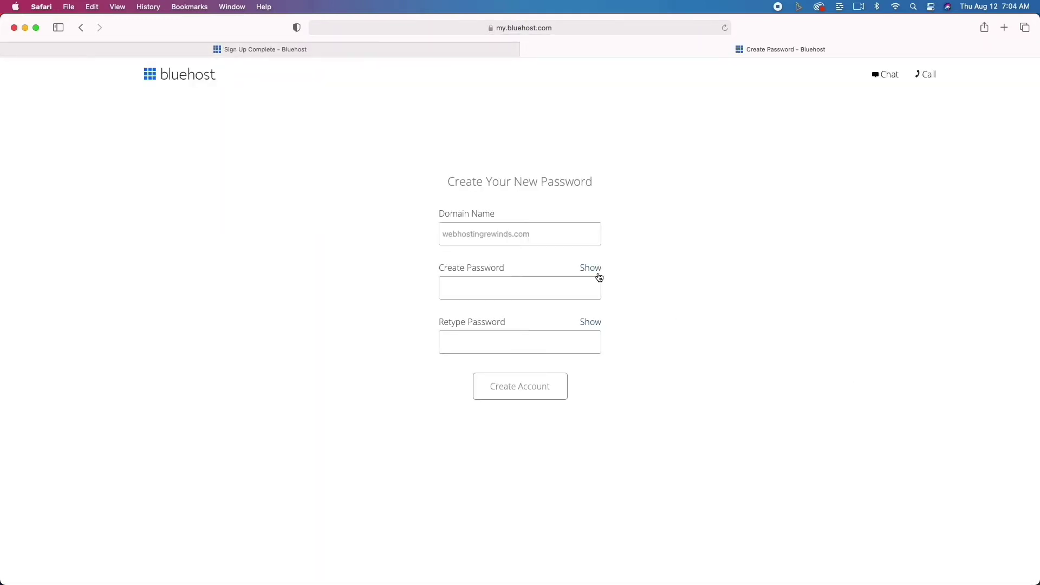
left_click(522, 295)
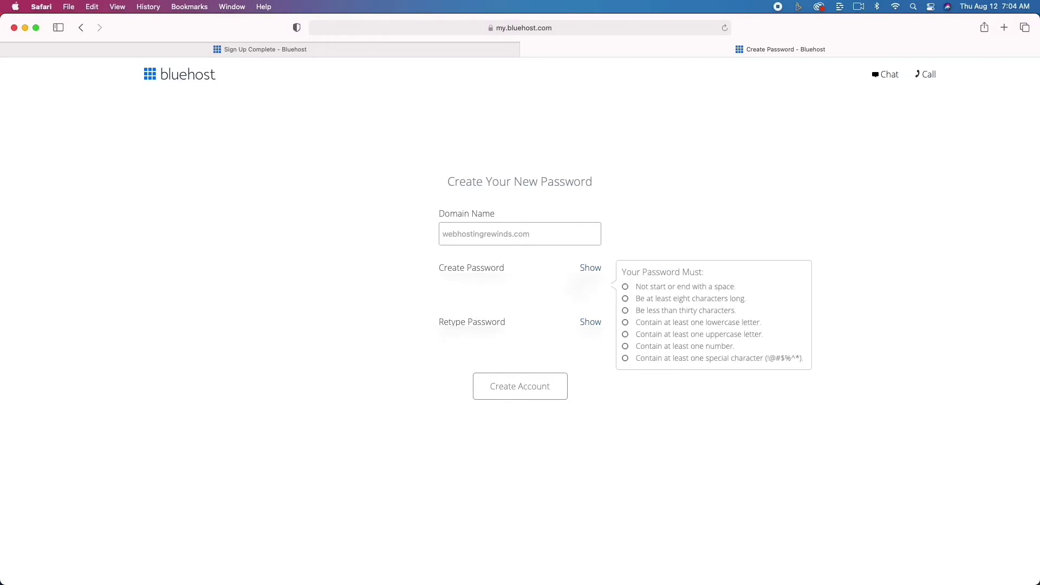
type("********")
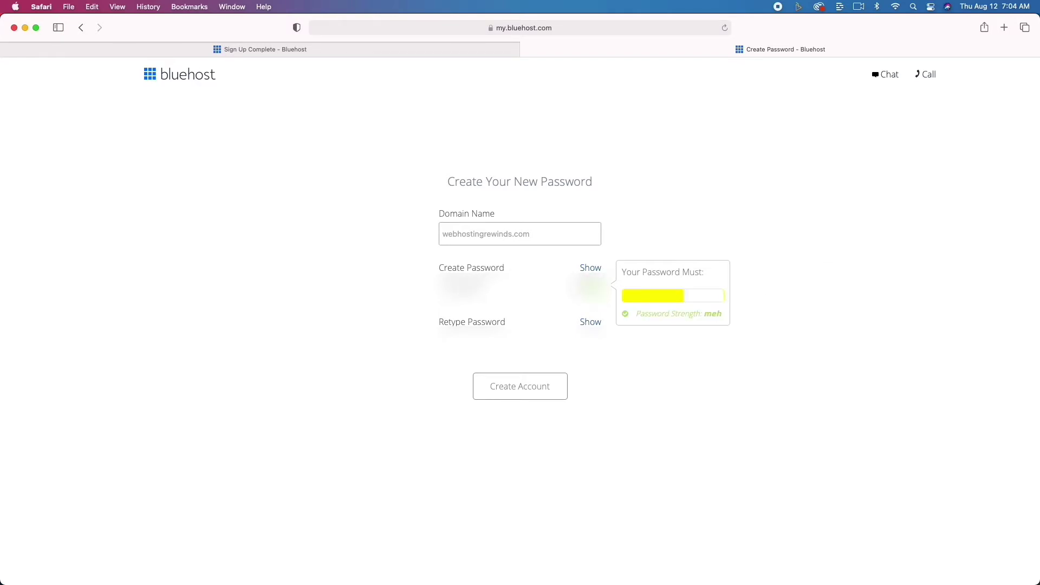
left_click(524, 324)
type("********")
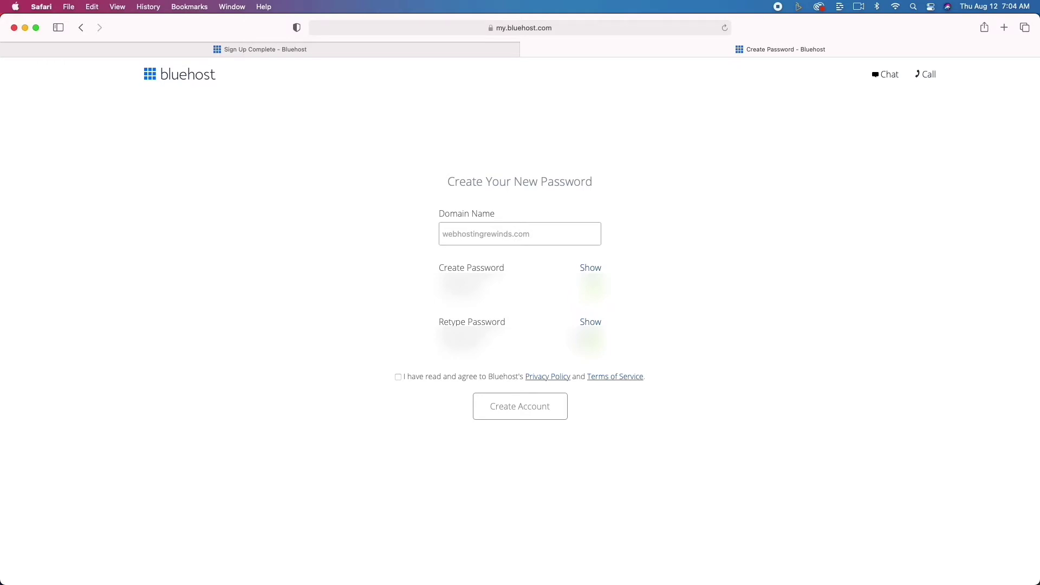
left_click(398, 376)
left_click(520, 416)
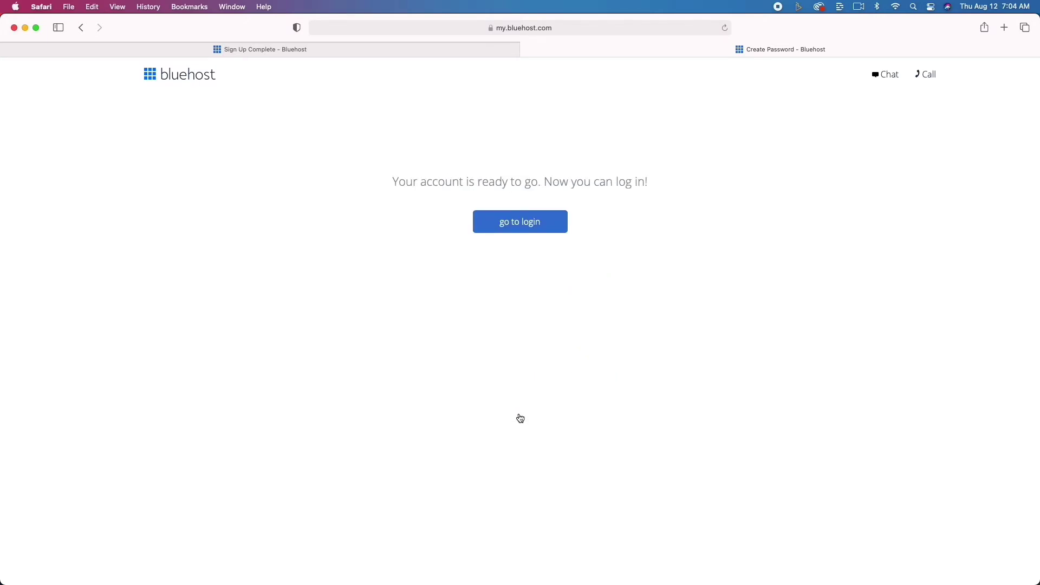
Log in to the new hosting account with the account password, declining to save the password in the browser.
left_click(523, 225)
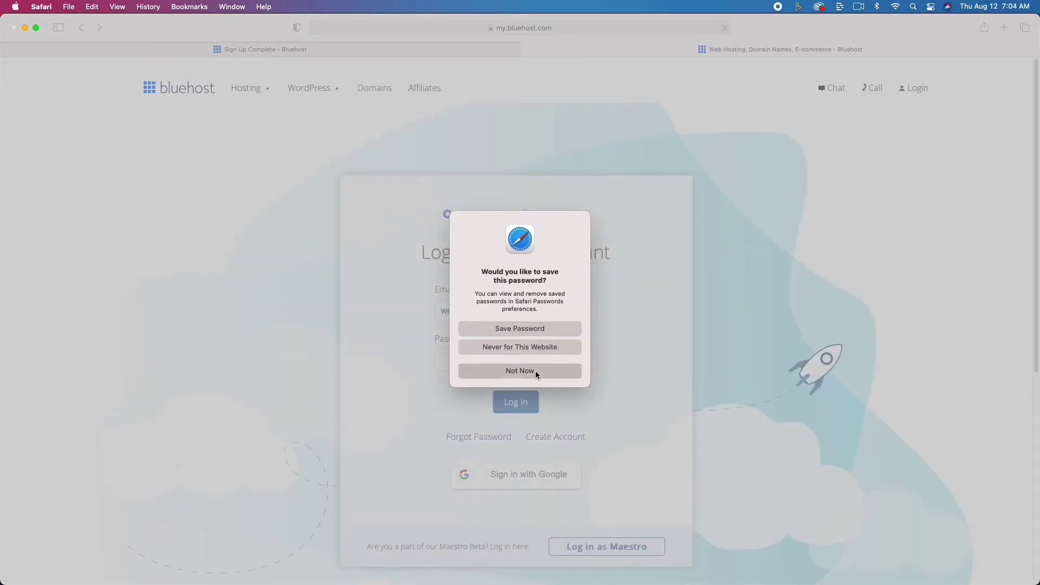
left_click(535, 370)
left_click(530, 358)
type("••••••••")
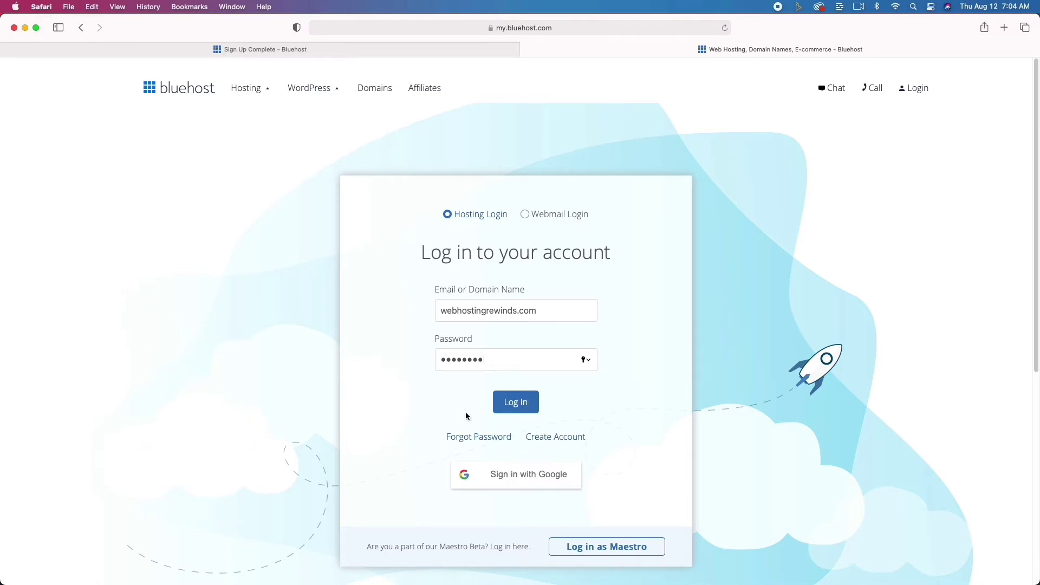
left_click(524, 406)
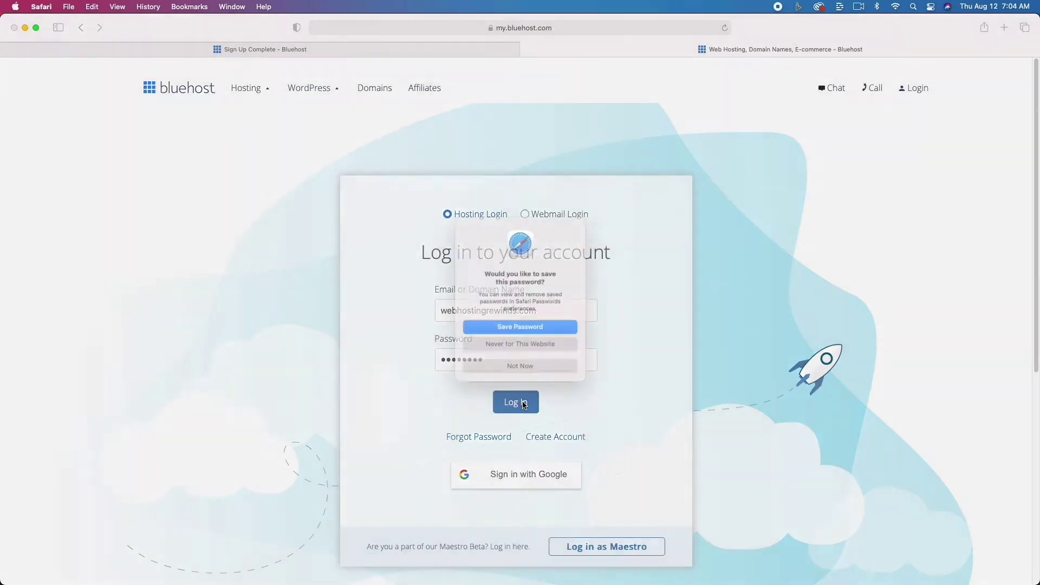
left_click(547, 372)
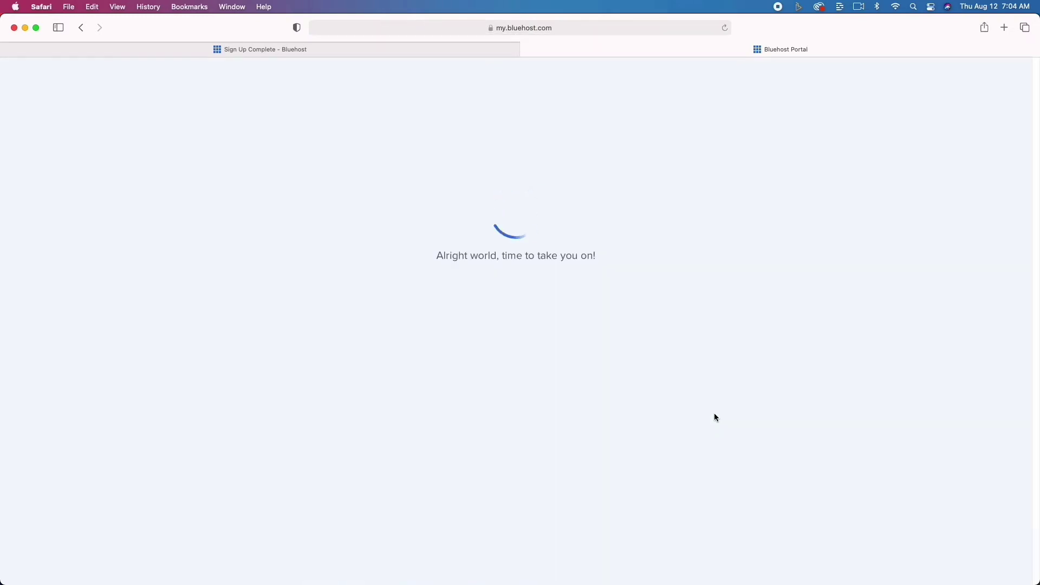
Choose No help needed for building the site and skip the questions about site type and website-building comfort.
left_click(525, 450)
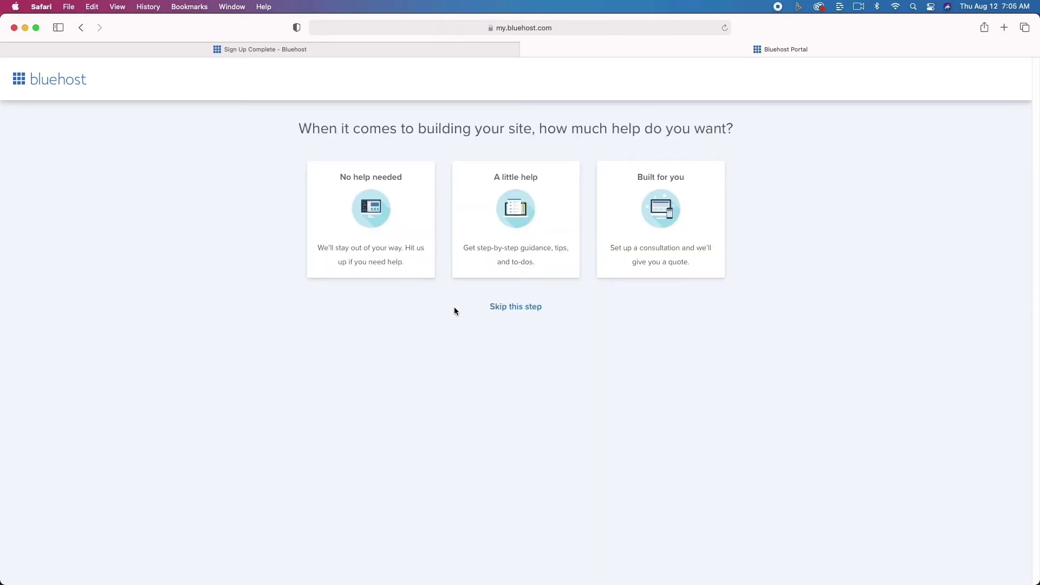
left_click(369, 217)
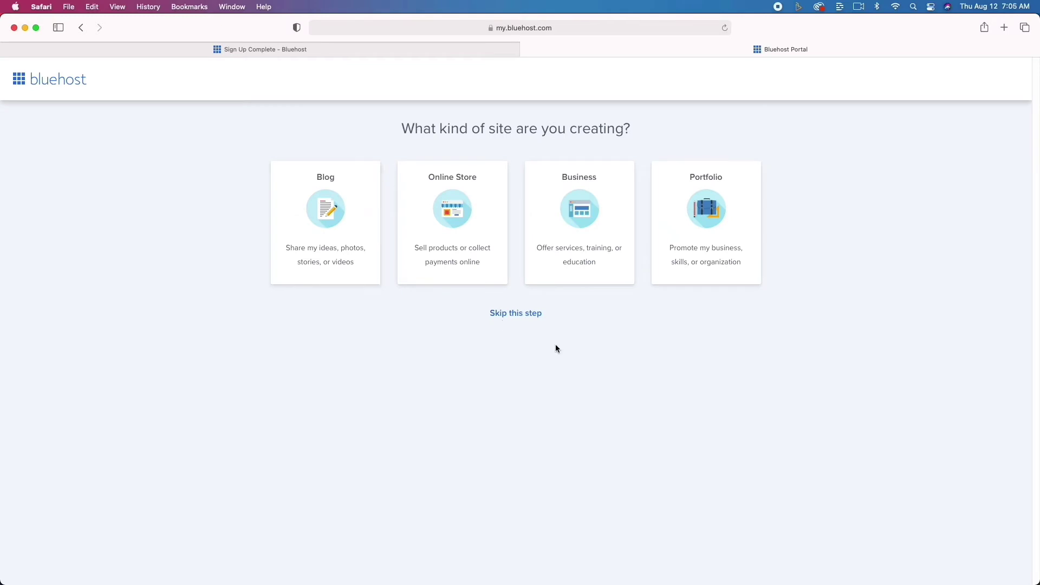
left_click(511, 313)
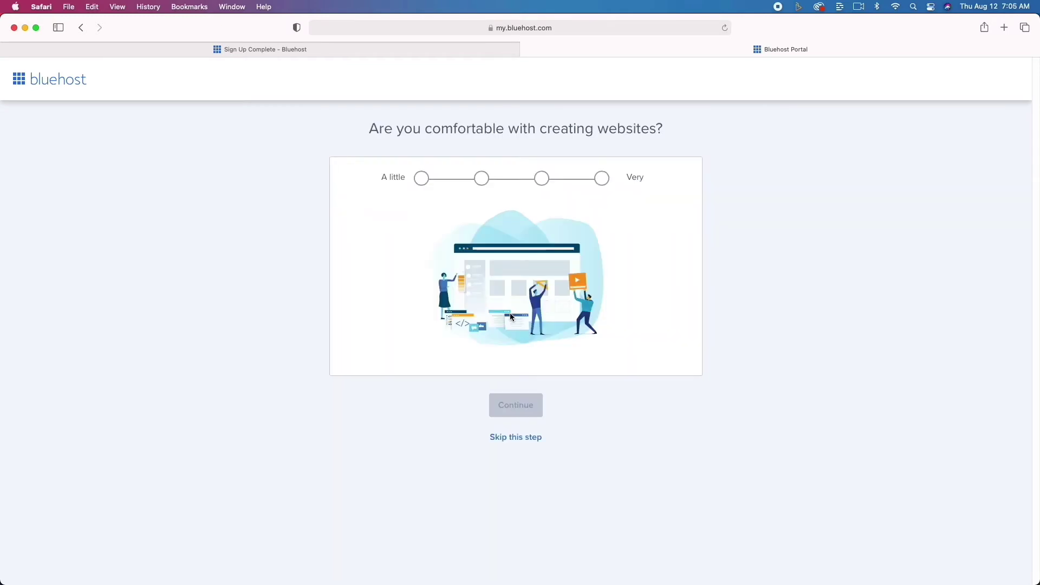
left_click(529, 437)
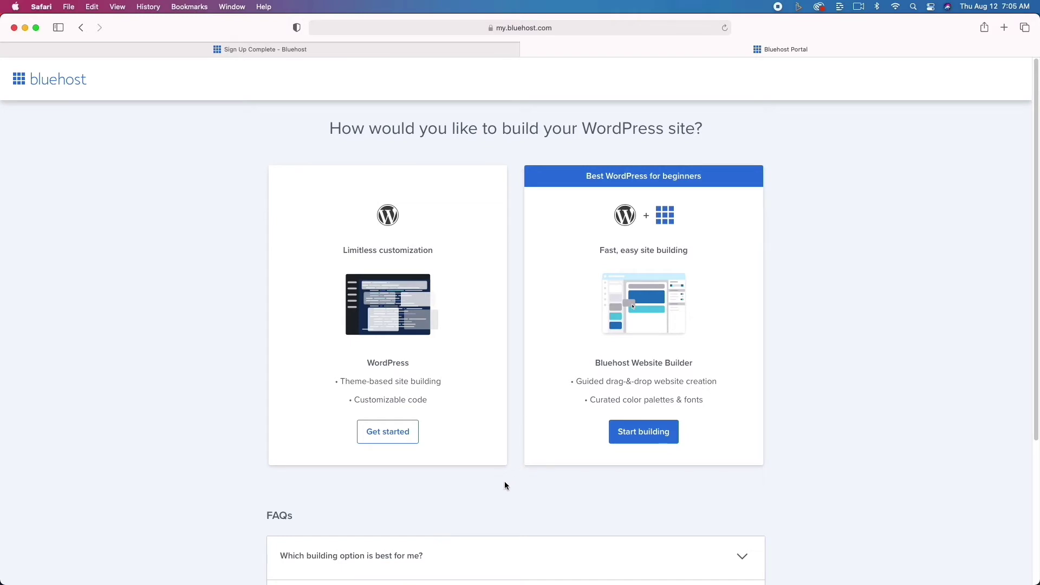
Choose the WordPress option with limitless customization and skip the website creation questions up to the theme selection.
scroll(505, 485, "down", 1)
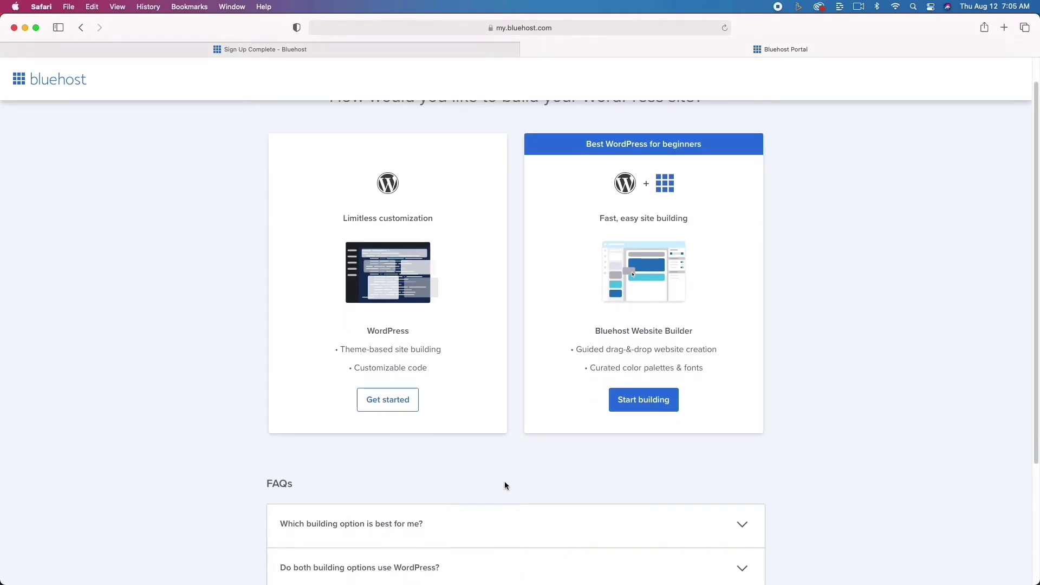
left_click(393, 401)
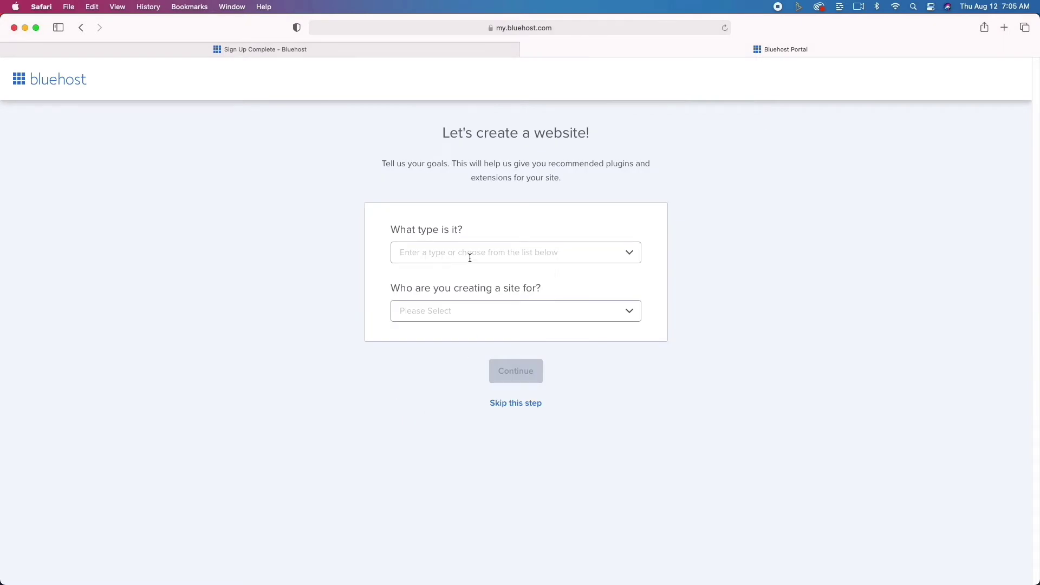
left_click(530, 405)
left_click(521, 434)
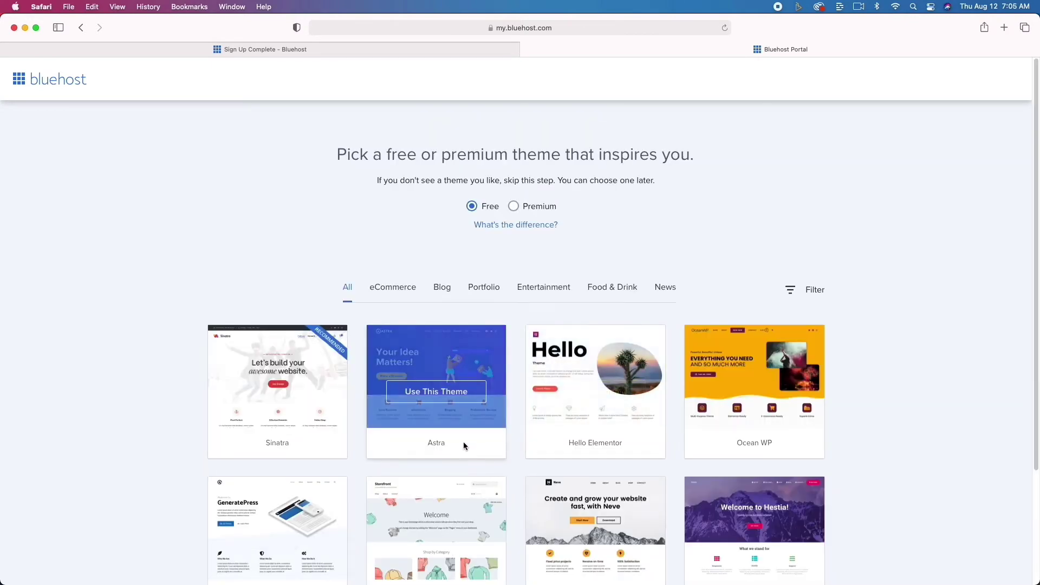
Use the free Sinatra theme for the site and log into WordPress from the hosting portal's home page.
scroll(463, 441, "down", 3)
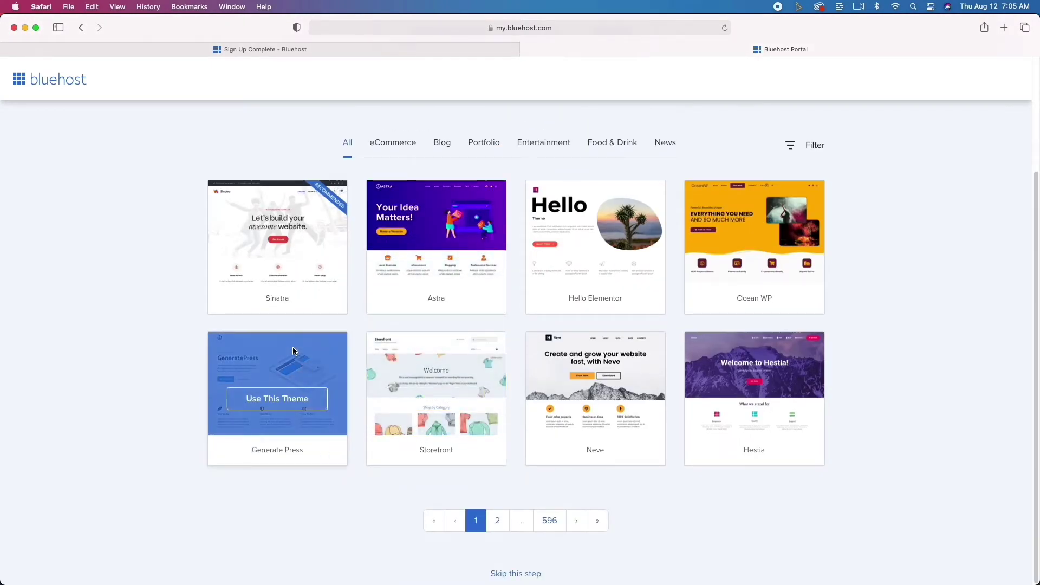
left_click(282, 262)
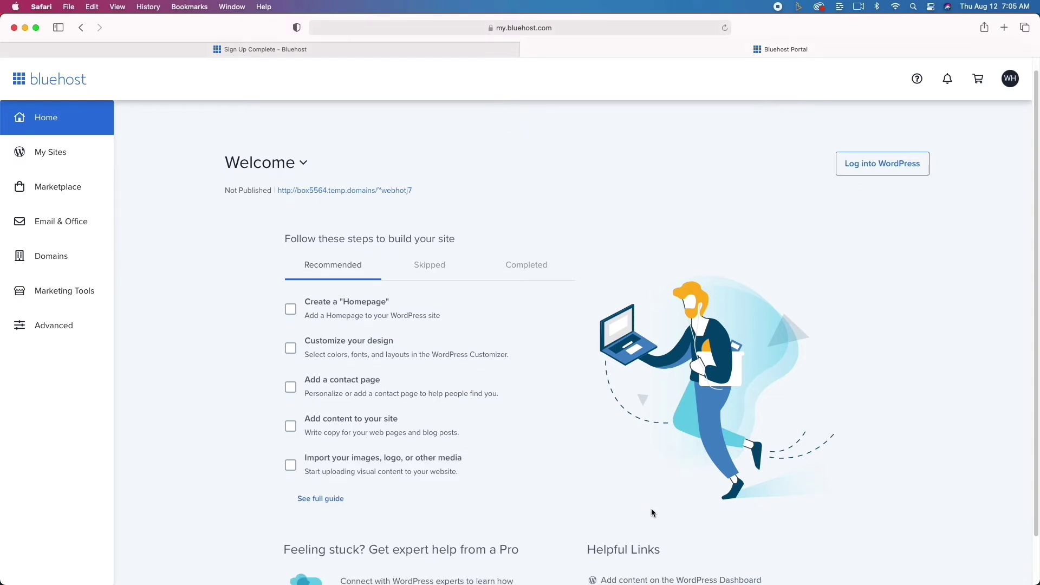
scroll(651, 513, "down", 2)
scroll(652, 512, "up", 2)
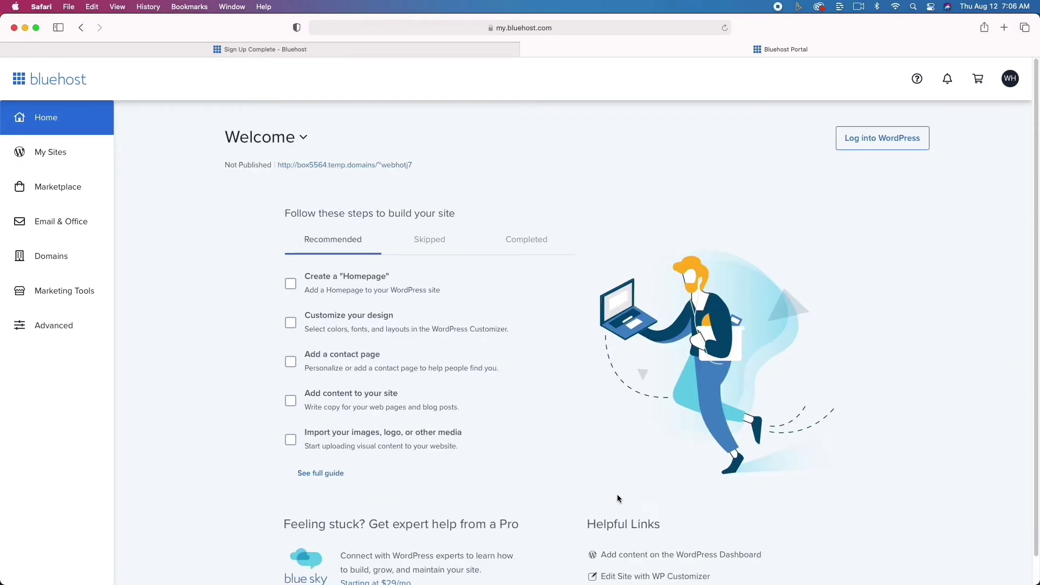
left_click(898, 140)
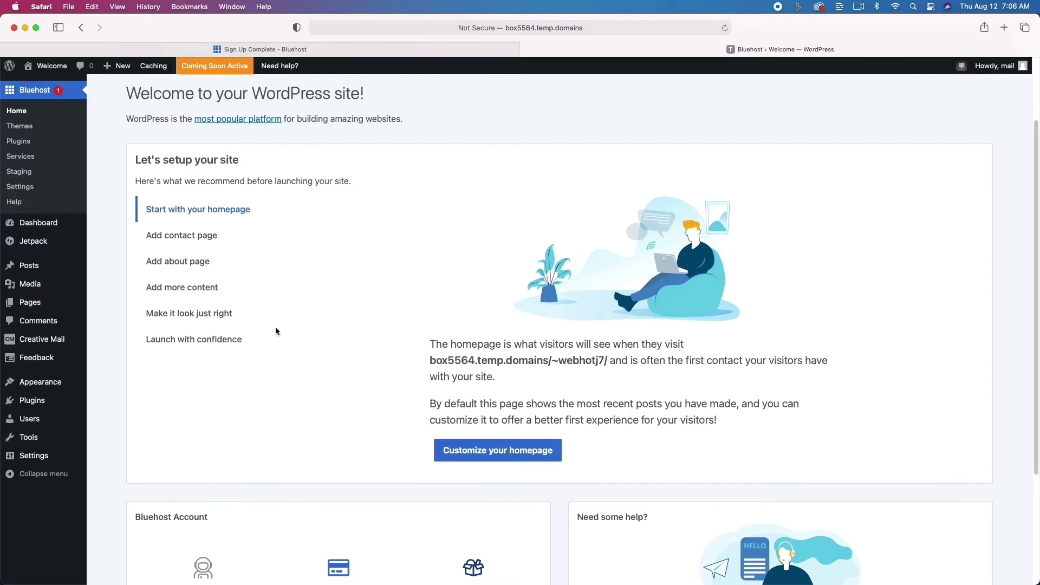
Preview the site's front page and look at the Staging page in the WordPress dashboard.
left_click(46, 70)
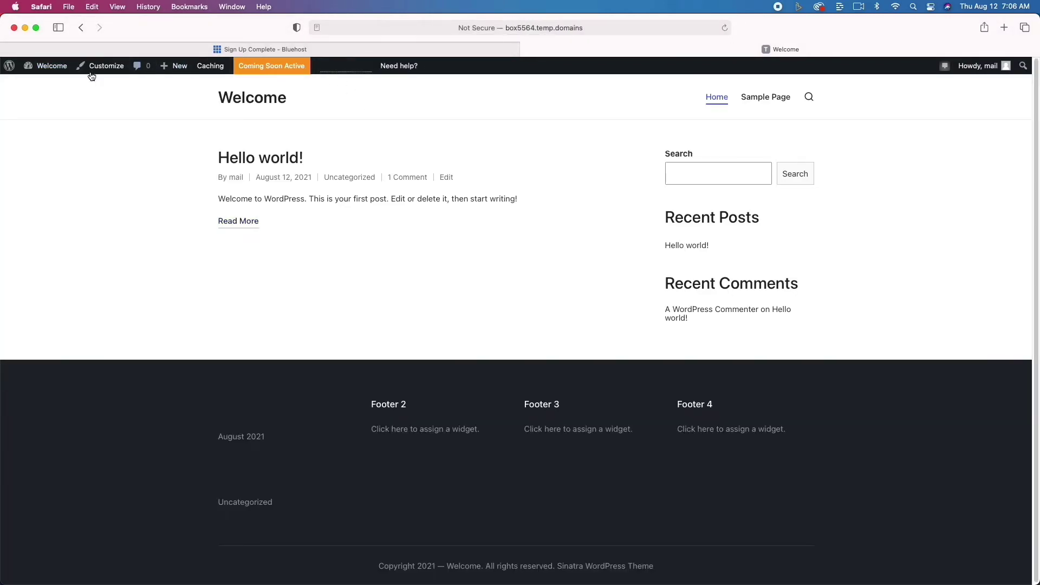
left_click(80, 28)
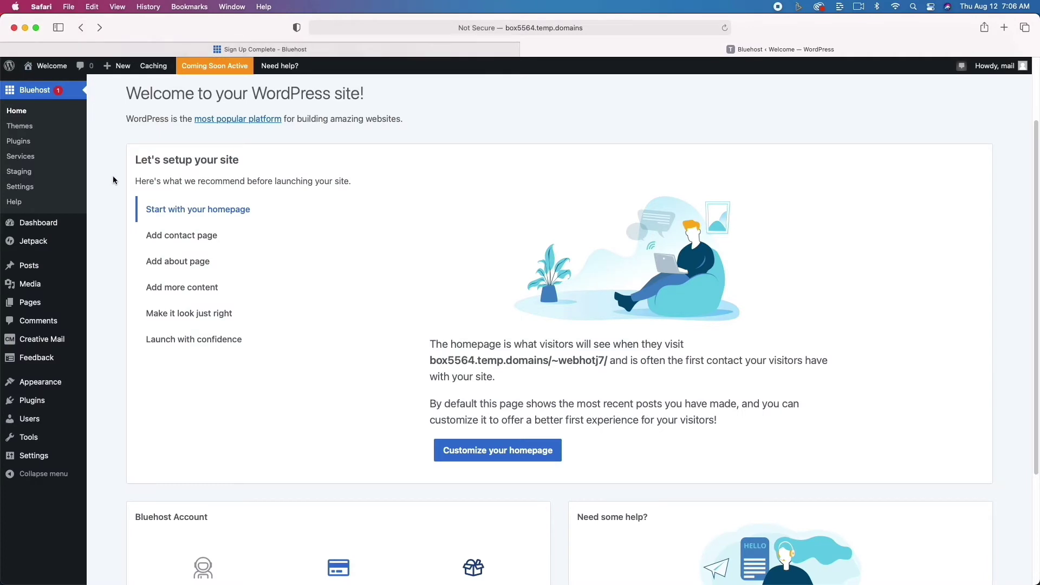
left_click(20, 171)
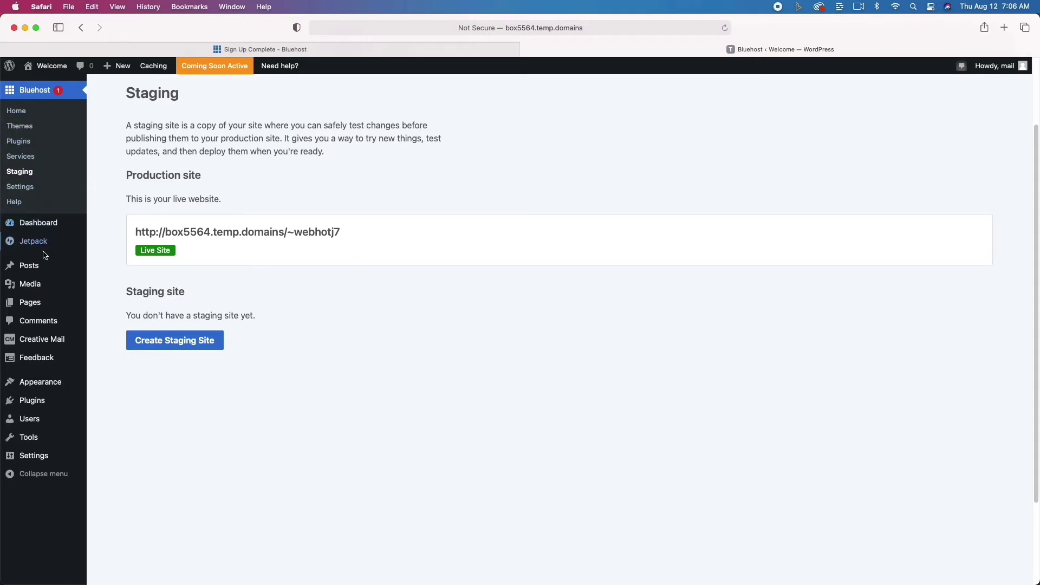
Deactivate the Bluehost and Creative Mail by Constant Contact plugins together with a bulk action.
left_click(31, 400)
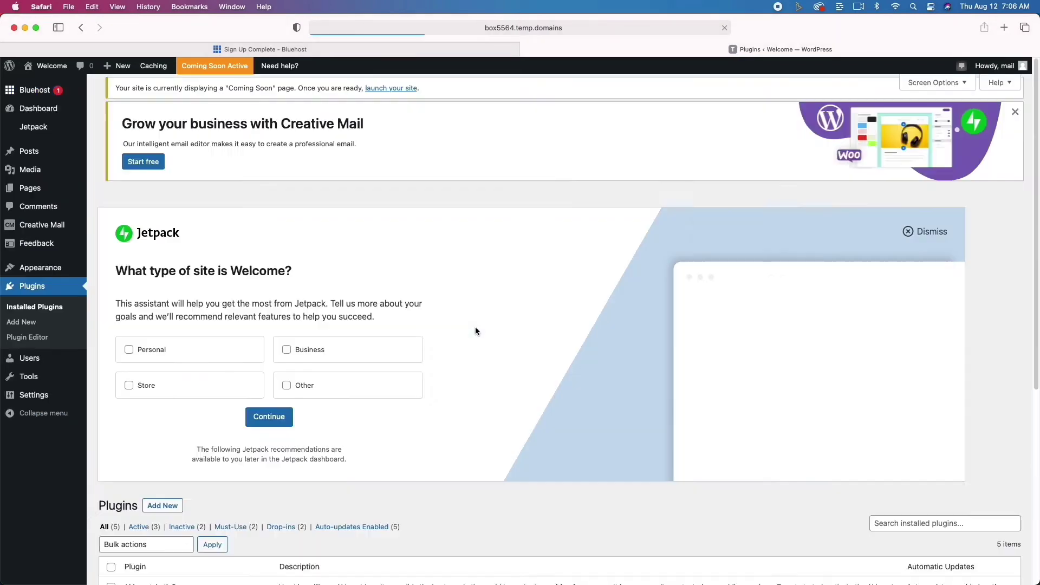
scroll(419, 375, "down", 6)
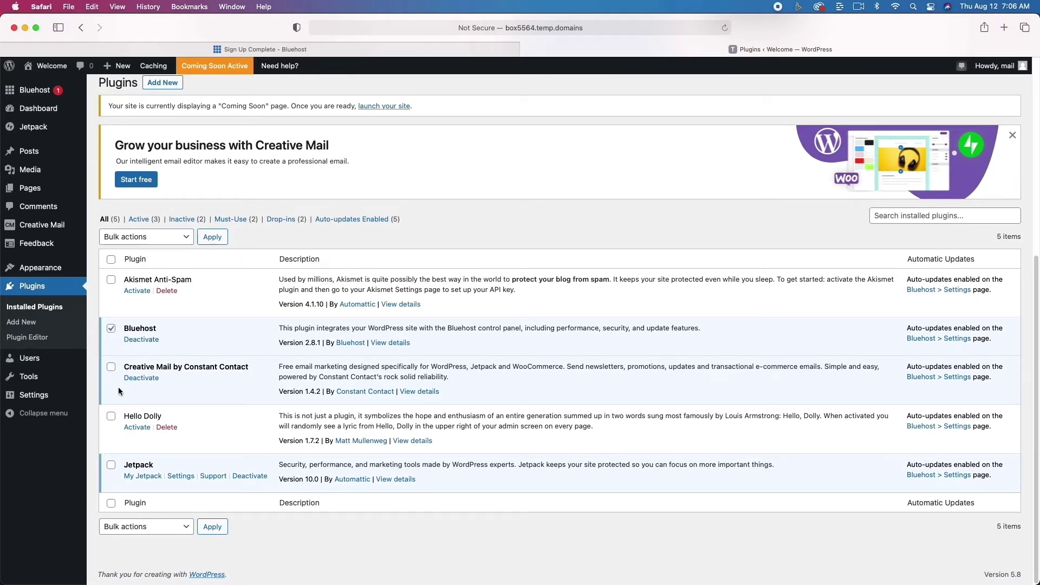
left_click(162, 237)
left_click(160, 260)
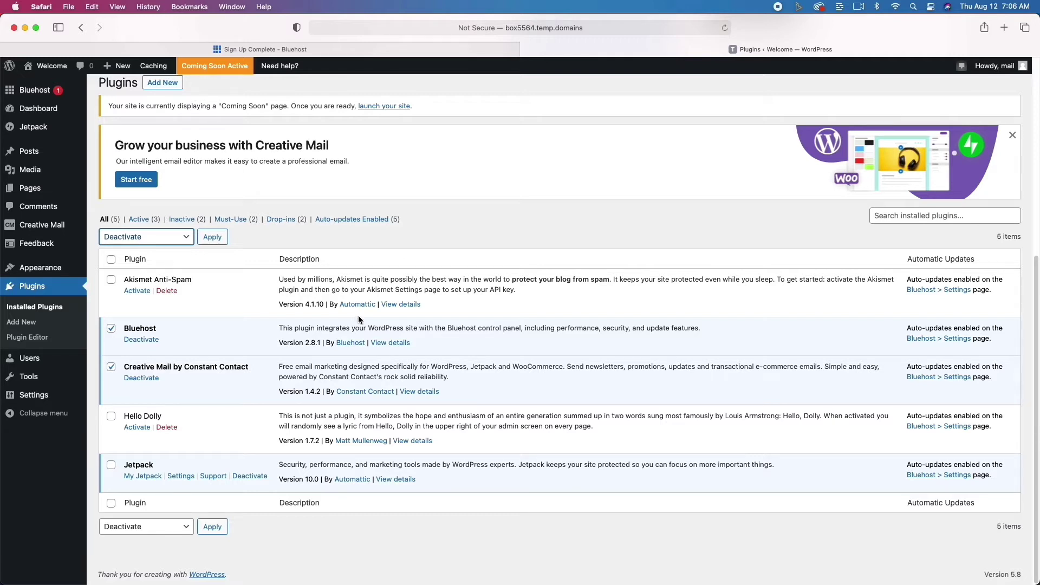
left_click(213, 237)
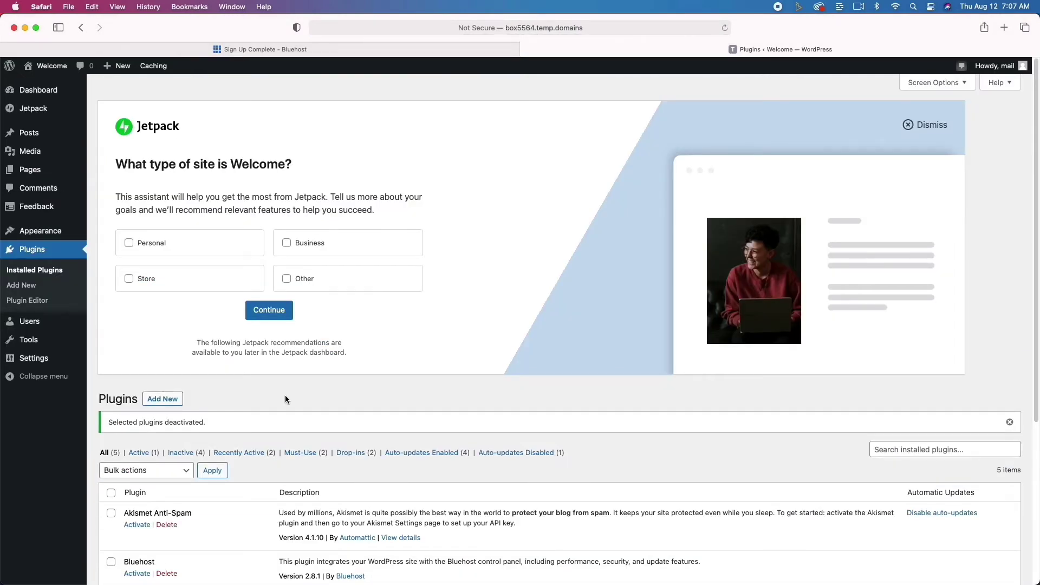
Delete the Akismet Anti-Spam and Bluehost plugins from the installed plugins.
scroll(285, 395, "down", 8)
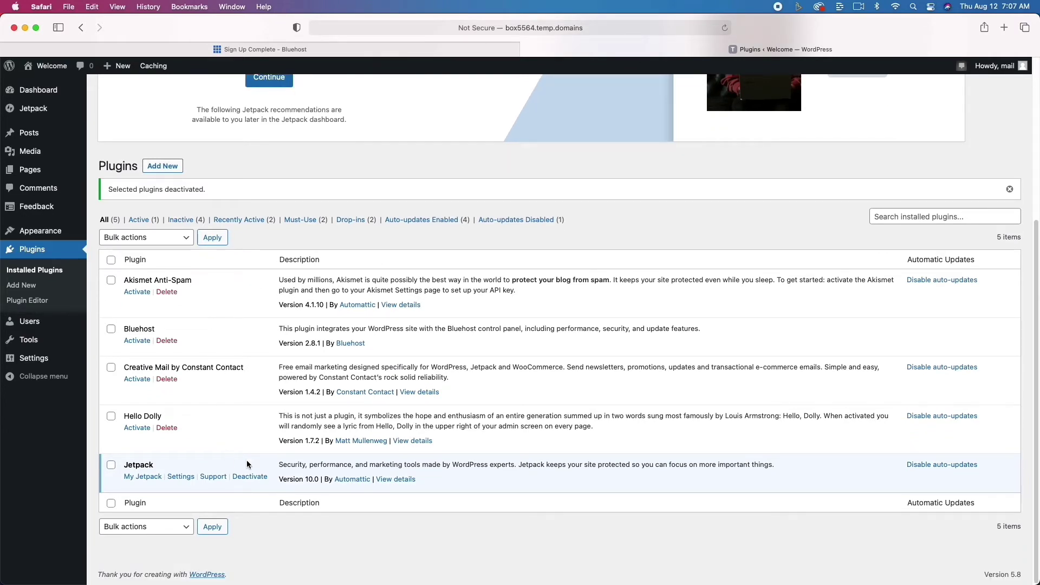
left_click(165, 293)
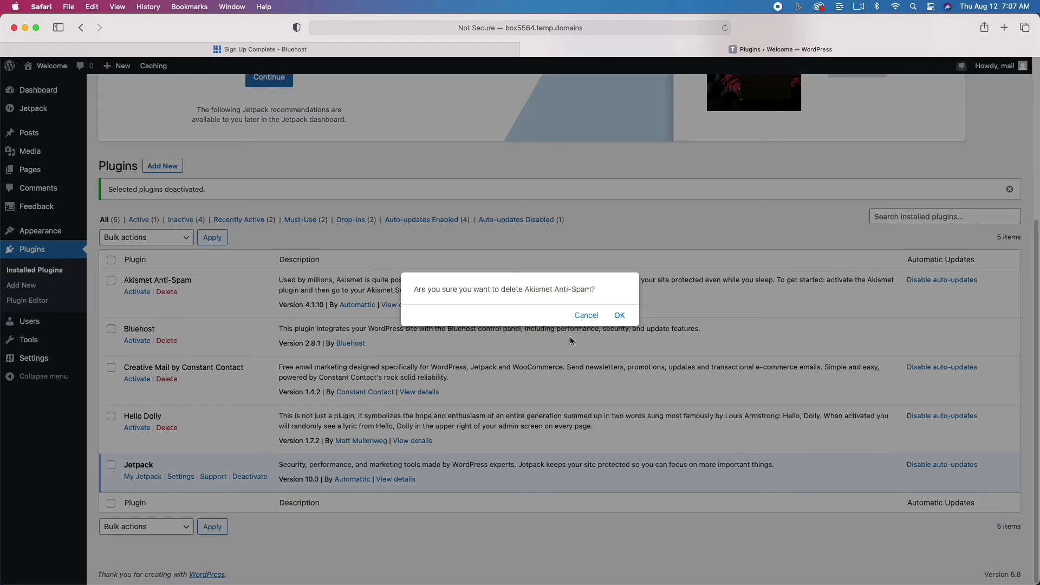
left_click(620, 316)
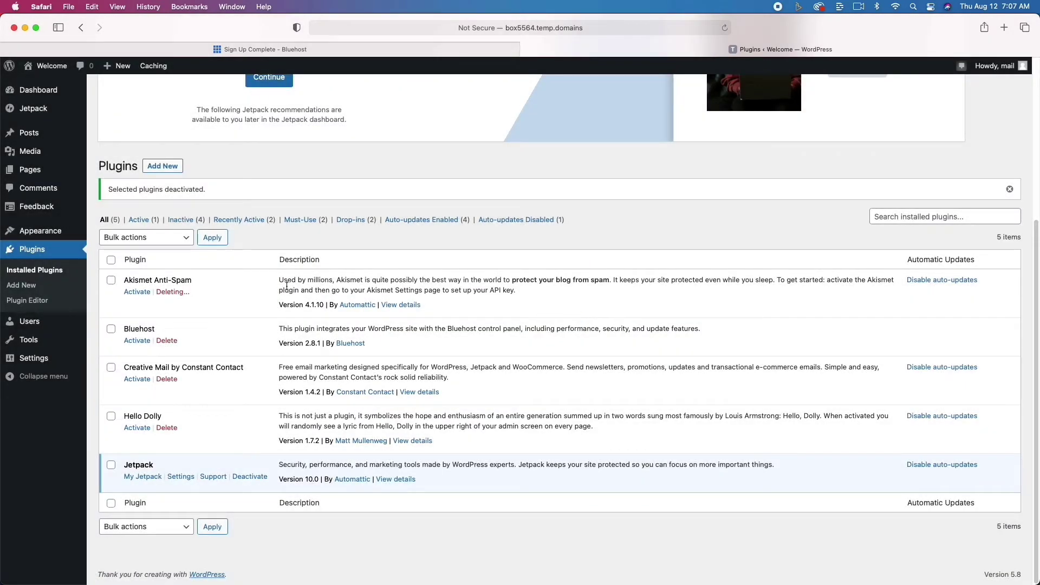
left_click(169, 340)
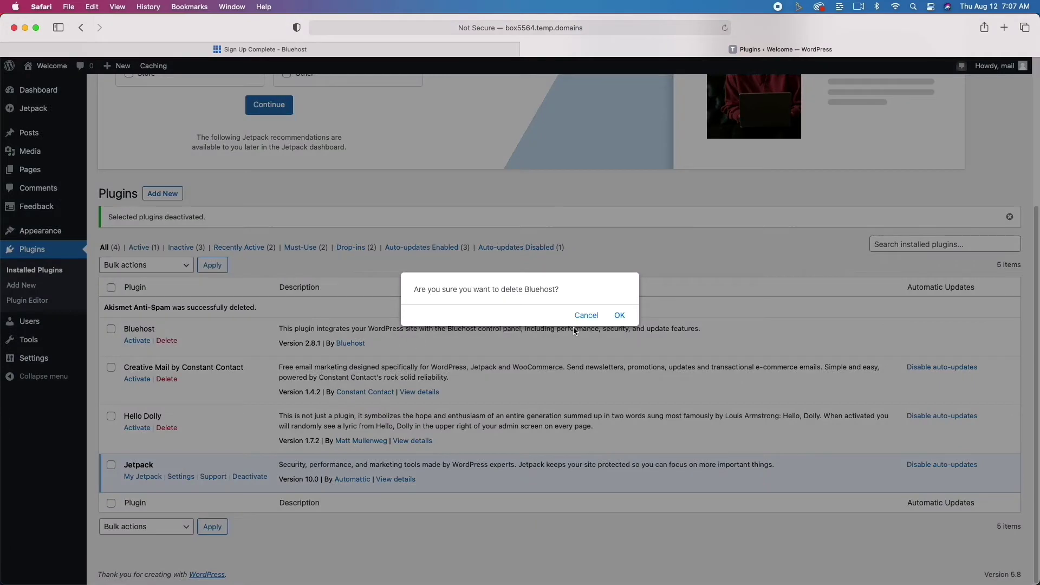
left_click(618, 317)
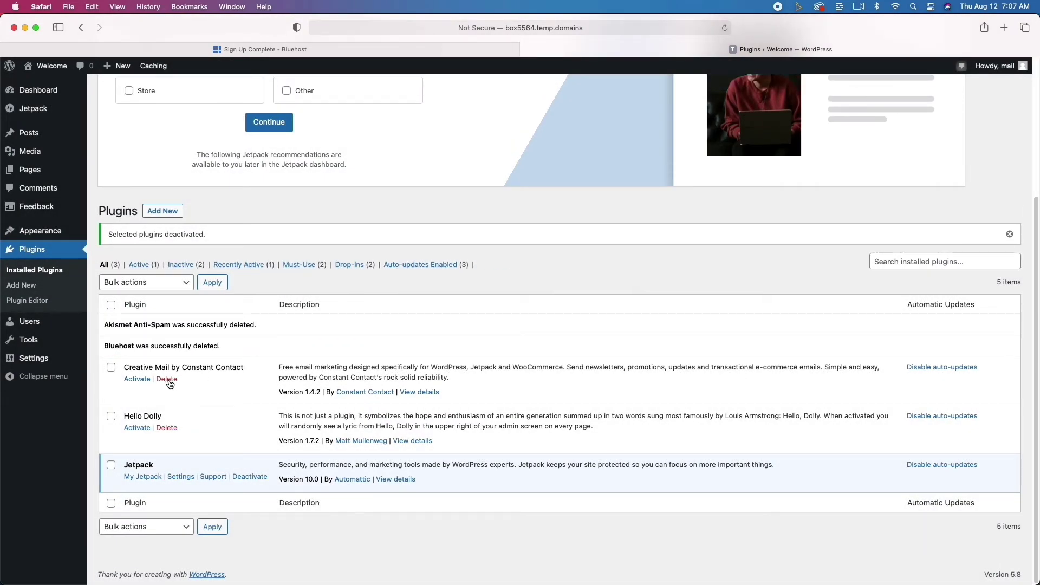
Delete the Creative Mail by Constant Contact and Hello Dolly plugins.
left_click(166, 379)
left_click(585, 321)
left_click(170, 431)
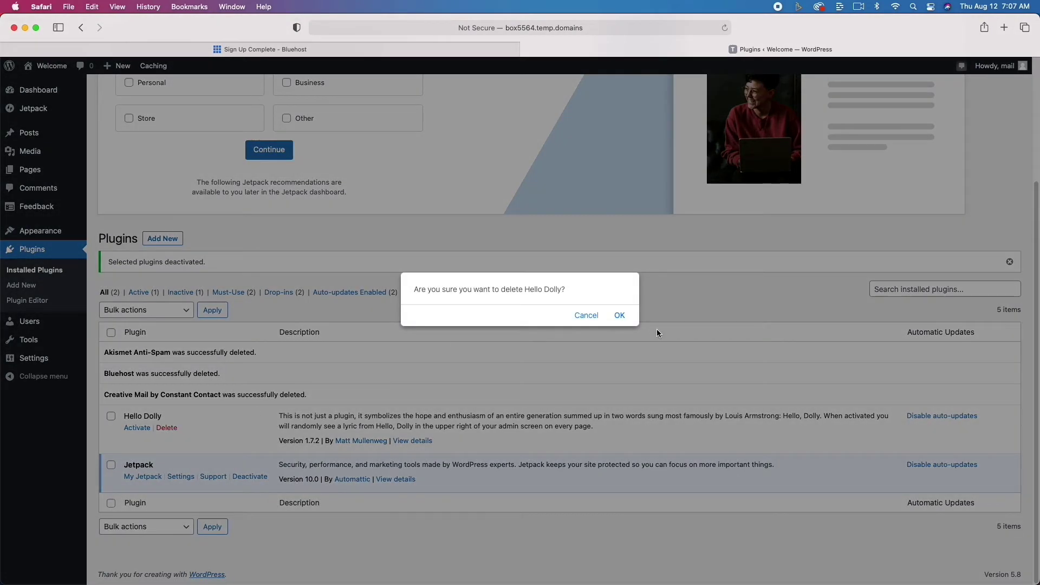
left_click(620, 316)
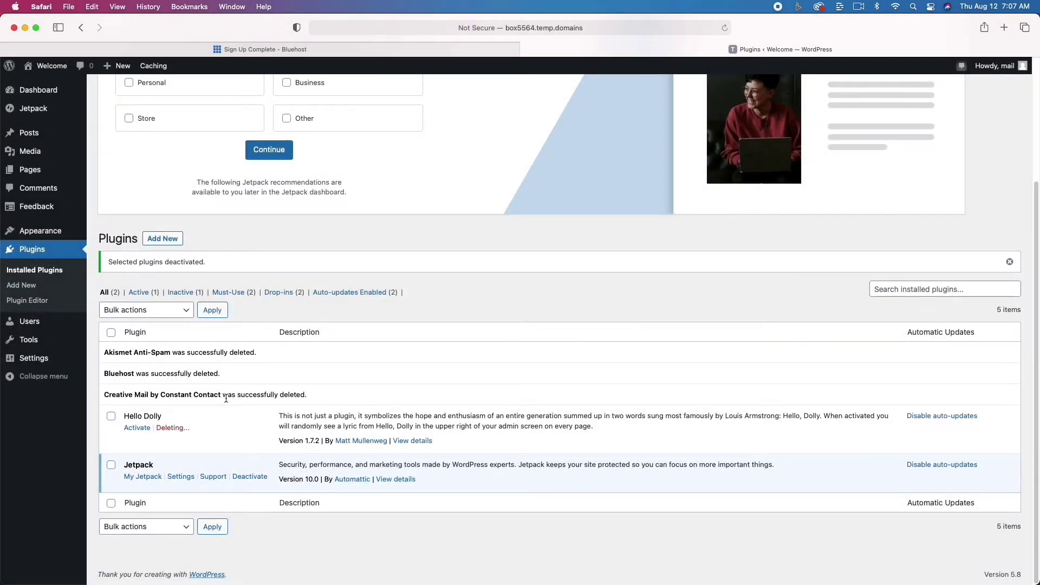
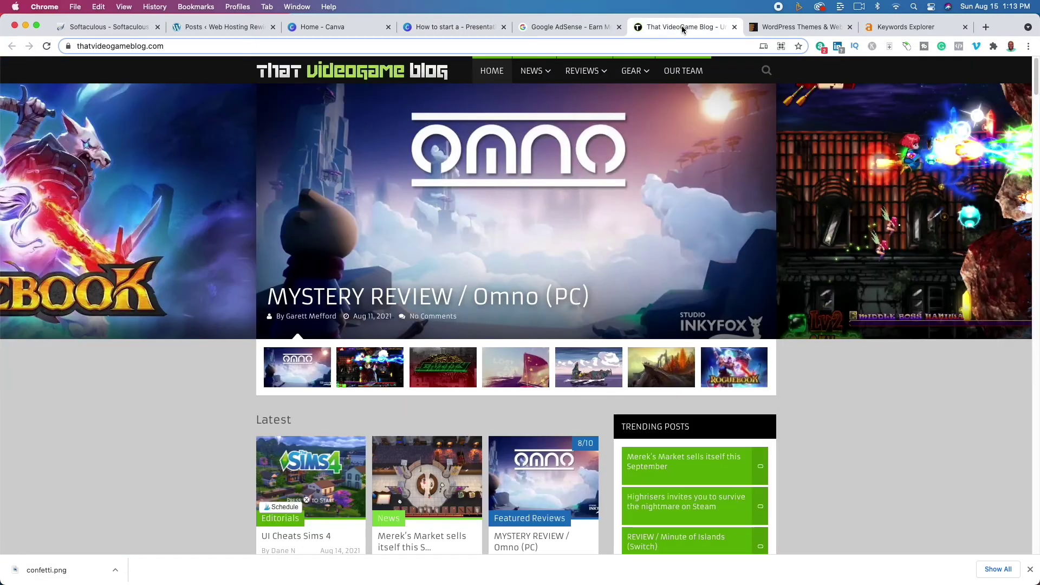
Switch to That VideoGame Blog and look through its homepage layout and latest posts as an example gaming blog.
left_click(684, 28)
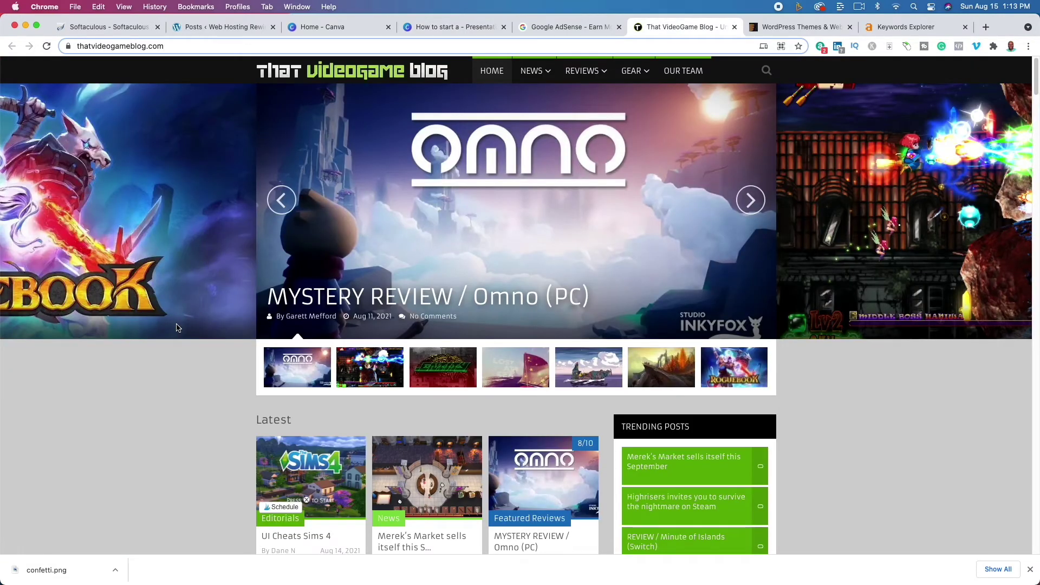
scroll(181, 392, "down", 6)
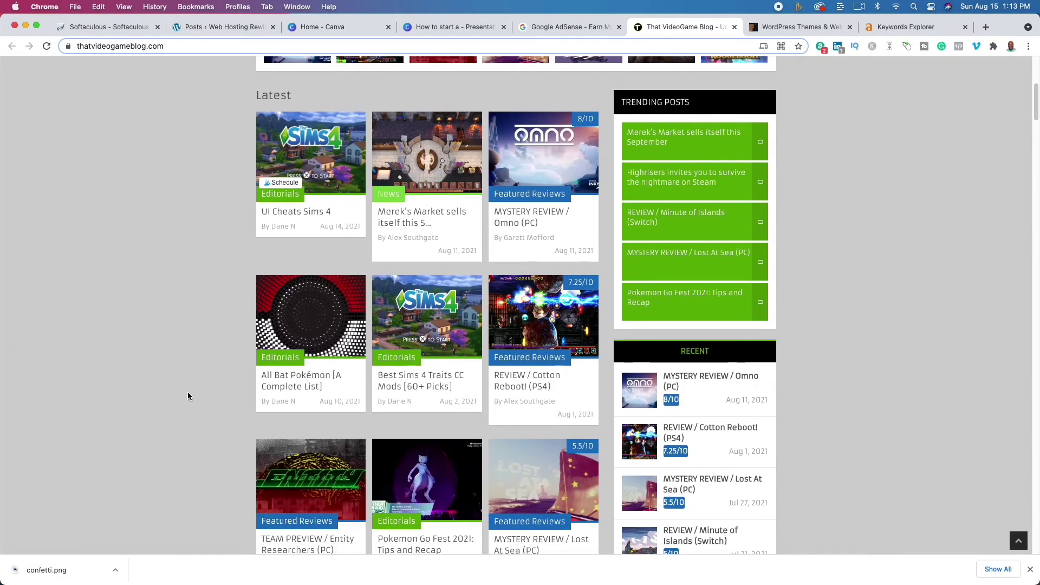
scroll(187, 392, "down", 12)
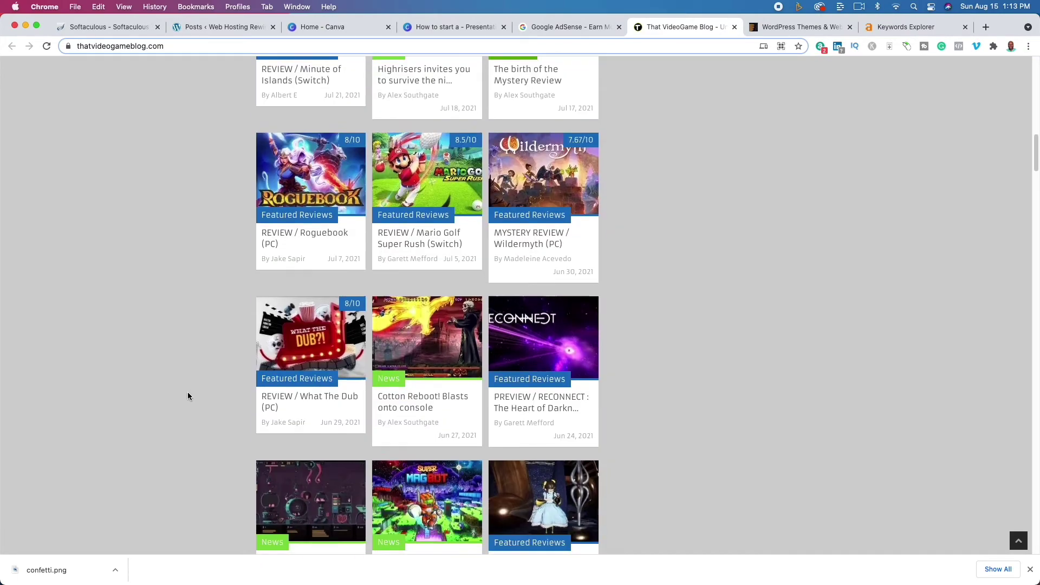
scroll(187, 392, "up", 18)
scroll(188, 396, "up", 1)
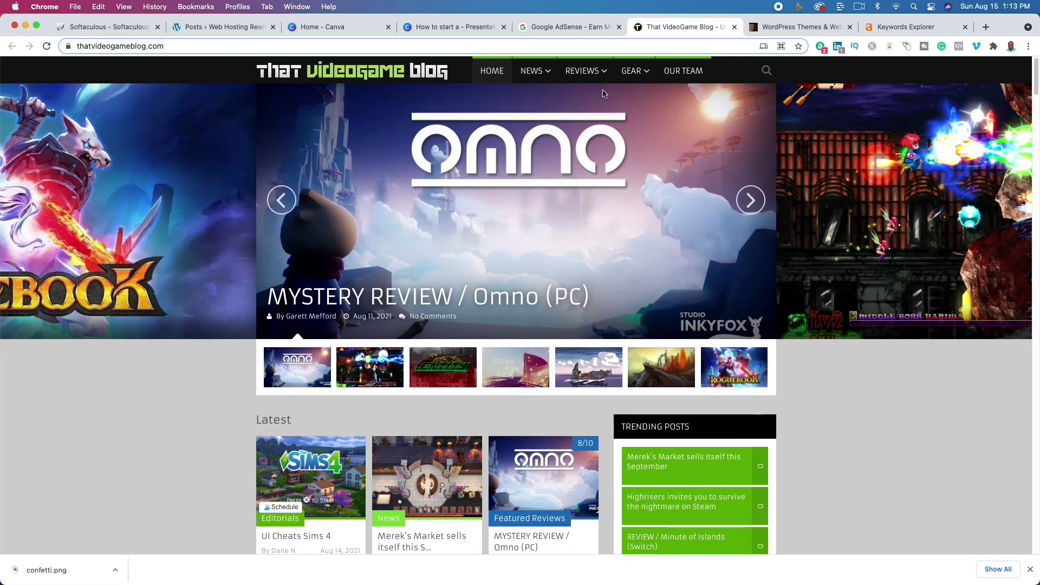
Switch to ThemeForest and search for "gaming" themes in the WordPress category.
left_click(799, 29)
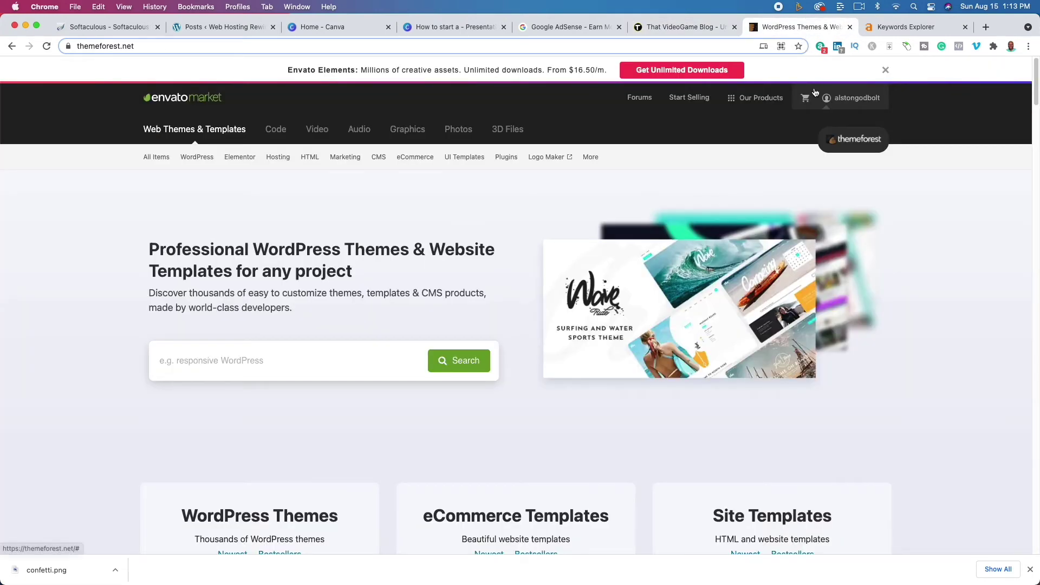
mouse_move(816, 94)
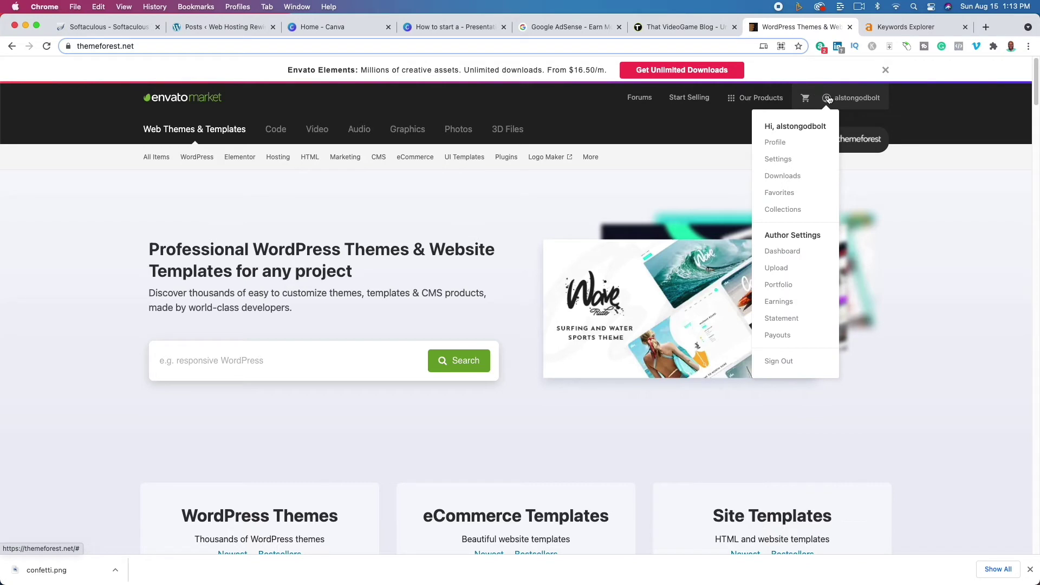
left_click(344, 368)
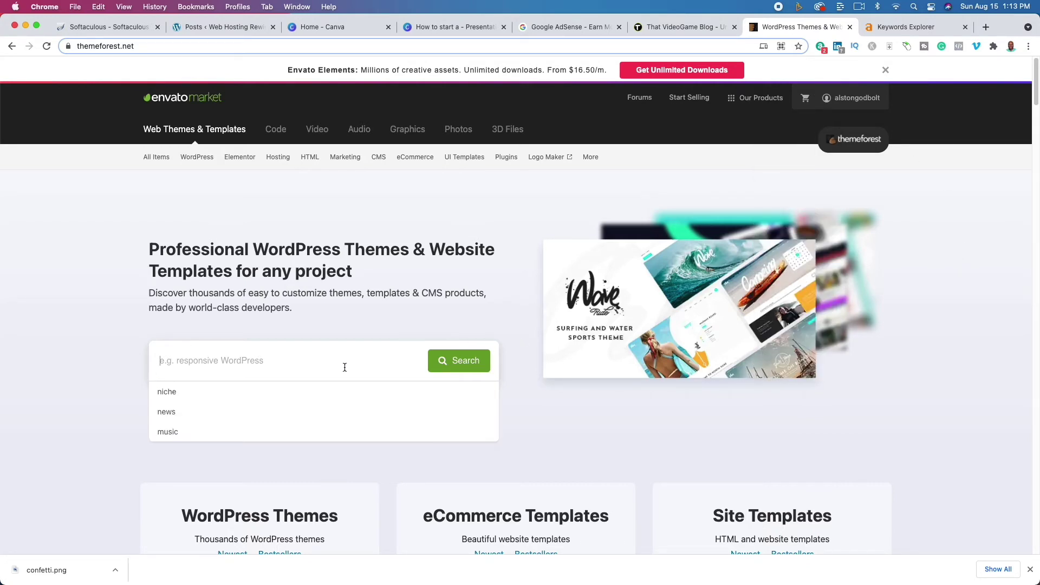
type("gamin")
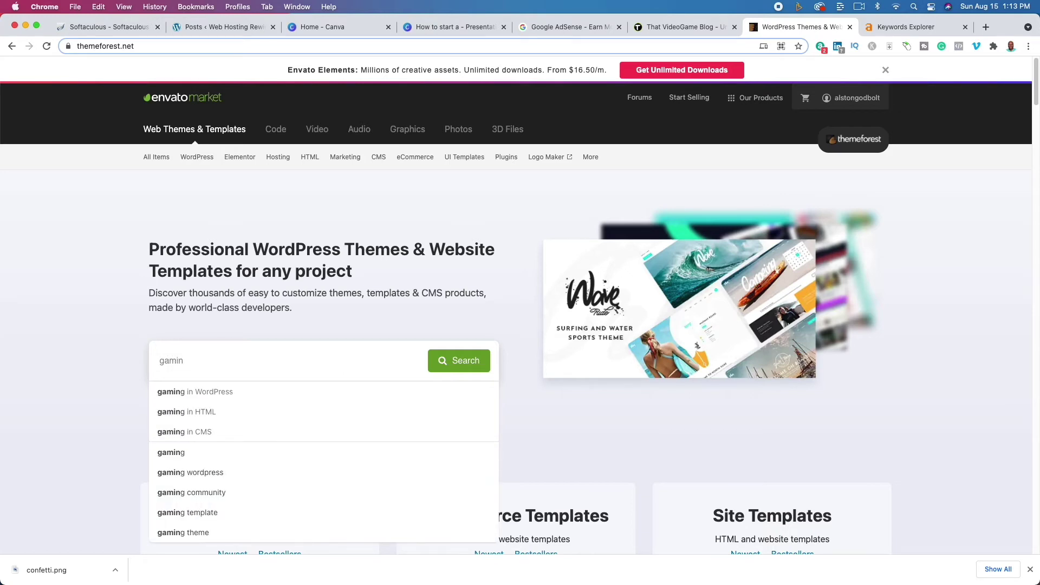
left_click(311, 391)
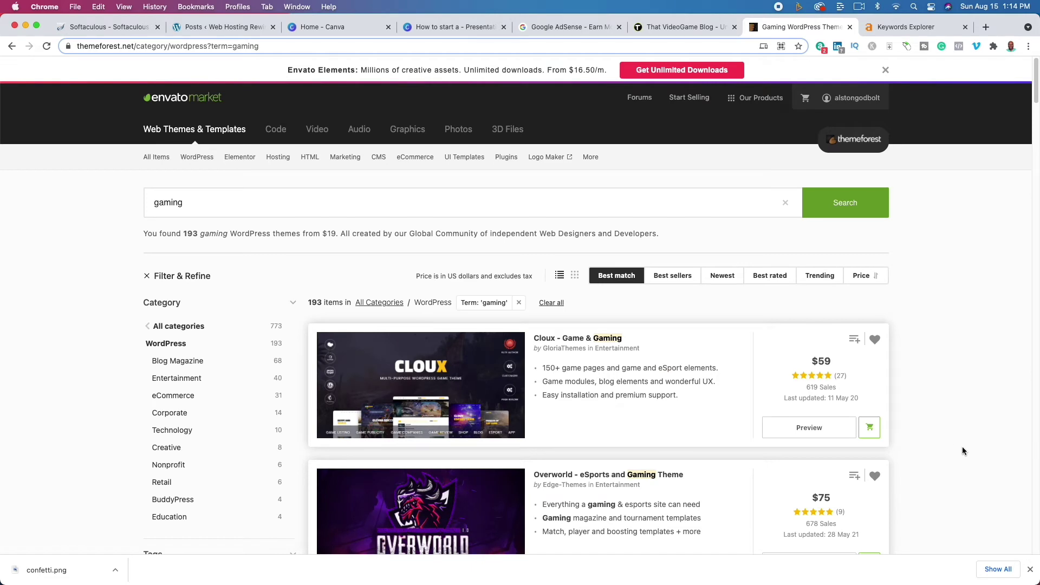
Examine the gaming WordPress themes in the ThemeForest results, comparing their features, prices and ratings.
scroll(962, 450, "down", 5)
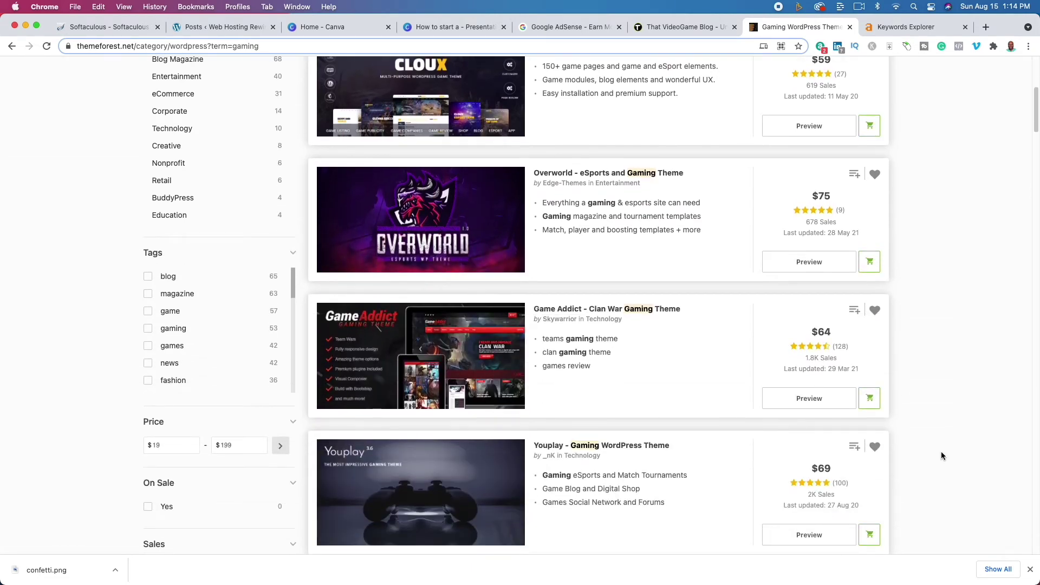
scroll(946, 453, "down", 5)
scroll(934, 456, "up", 10)
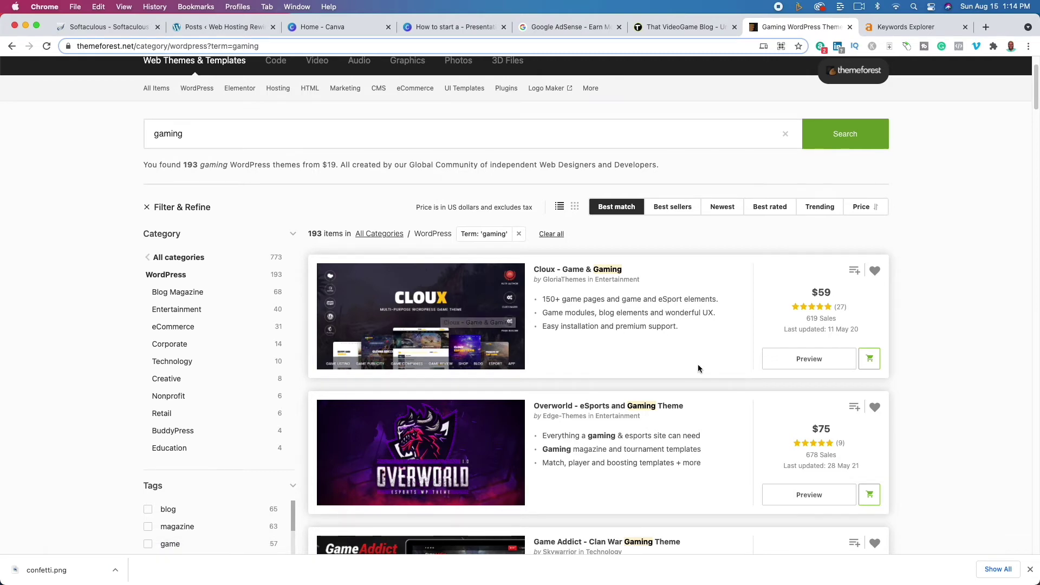
scroll(698, 364, "down", 3)
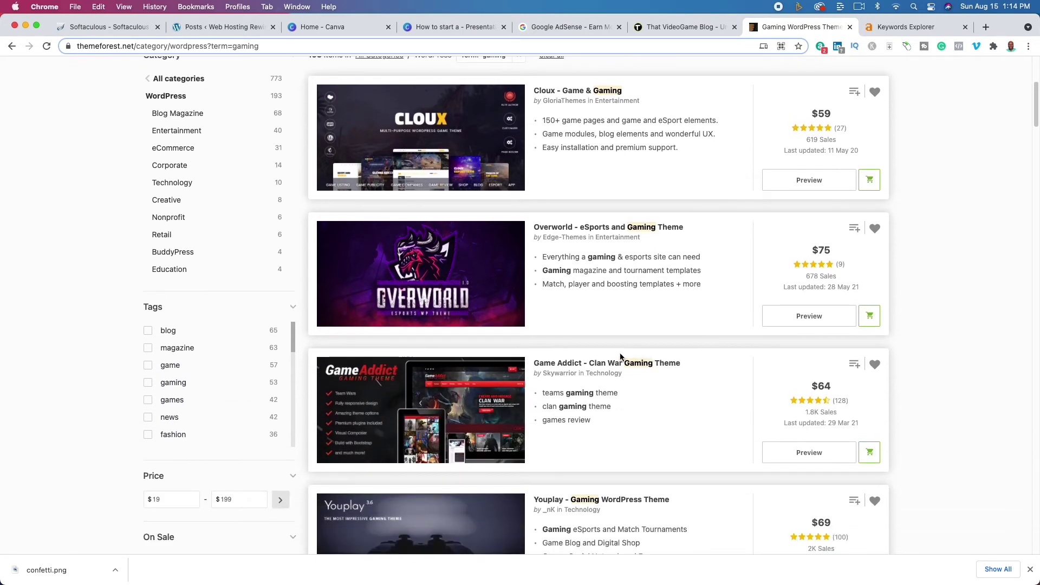
scroll(613, 352, "up", 1)
scroll(613, 354, "up", 5)
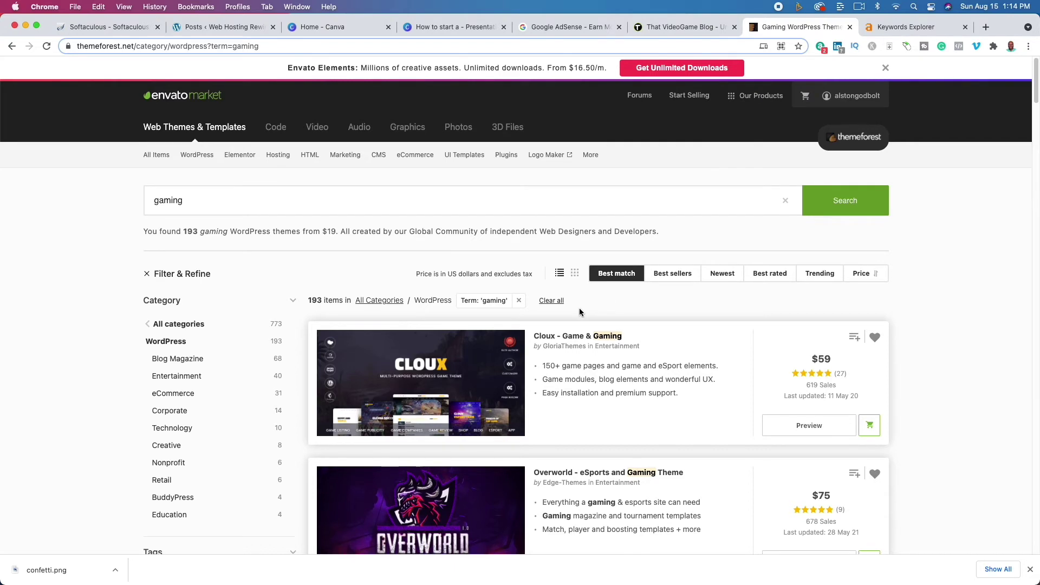
scroll(580, 312, "down", 2)
scroll(580, 309, "down", 3)
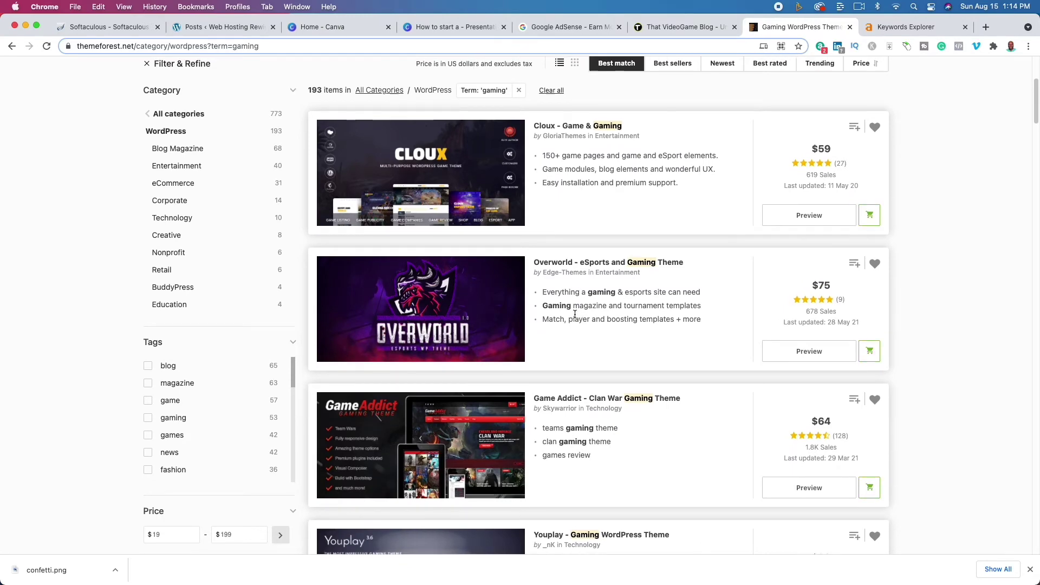
scroll(577, 317, "up", 4)
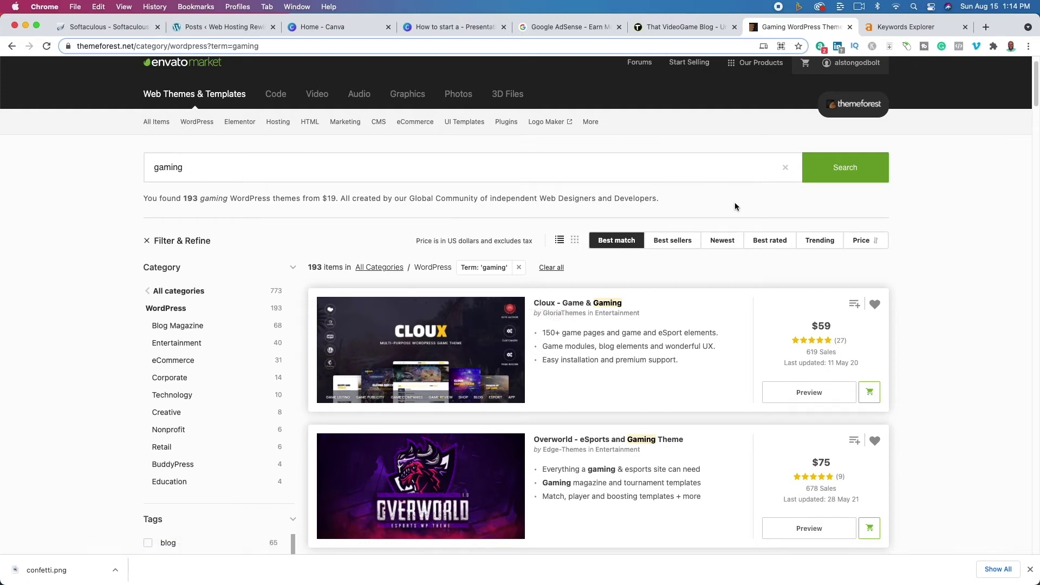
Switch to the Web Hosting Rewind WordPress dashboard and open the upload form for adding a new theme.
left_click(258, 31)
left_click(38, 90)
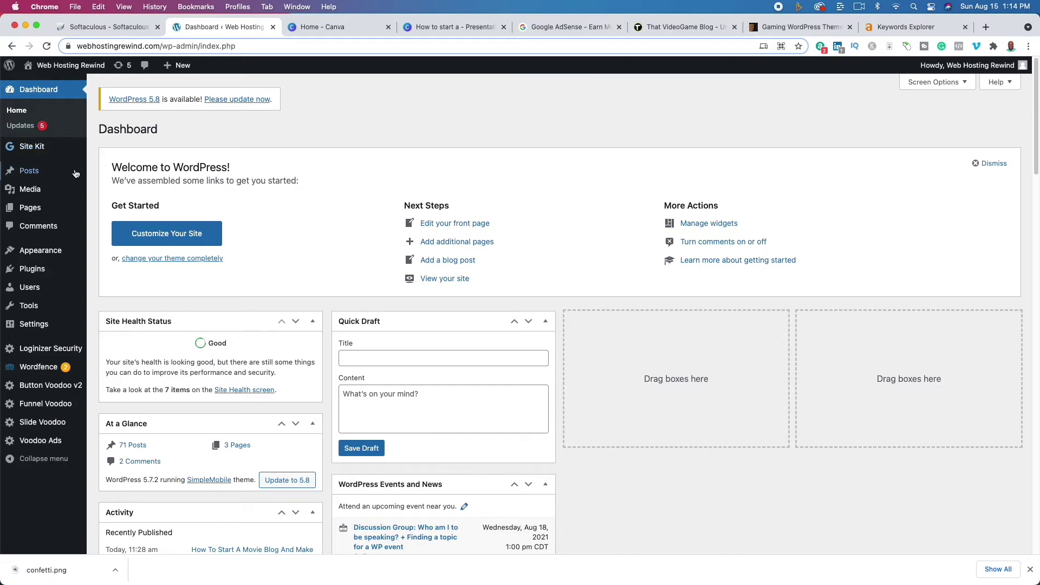
mouse_move(42, 253)
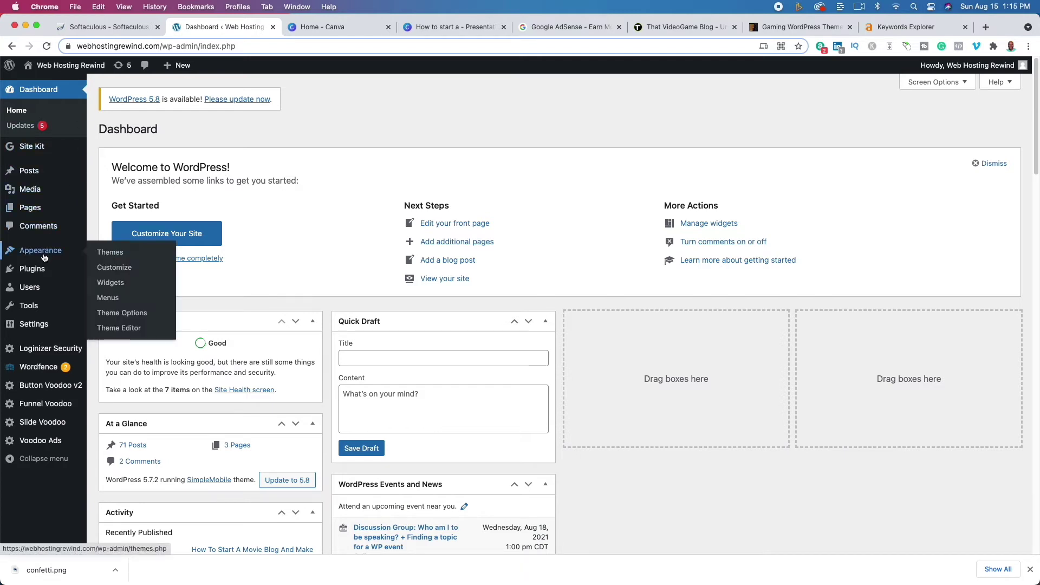
left_click(112, 253)
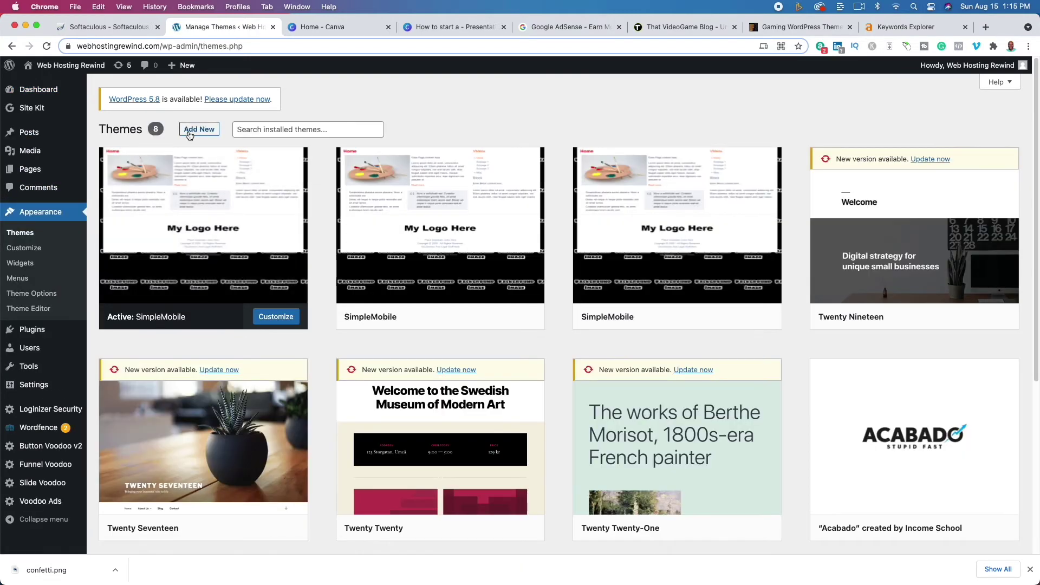
left_click(189, 134)
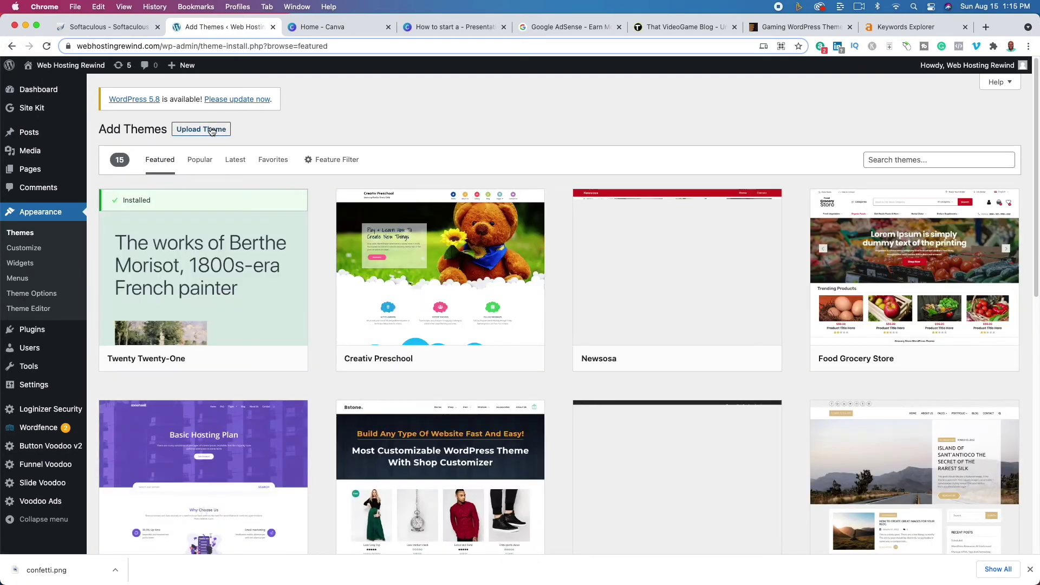
left_click(210, 133)
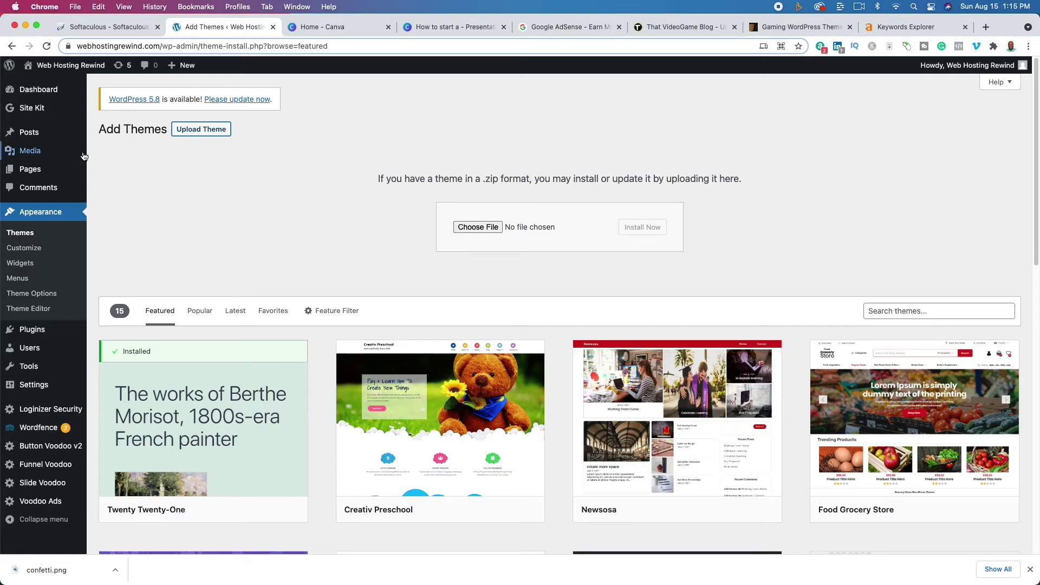
Create a new WordPress post titled with the Ahrefs keyword "the division 2 cross platform".
left_click(39, 134)
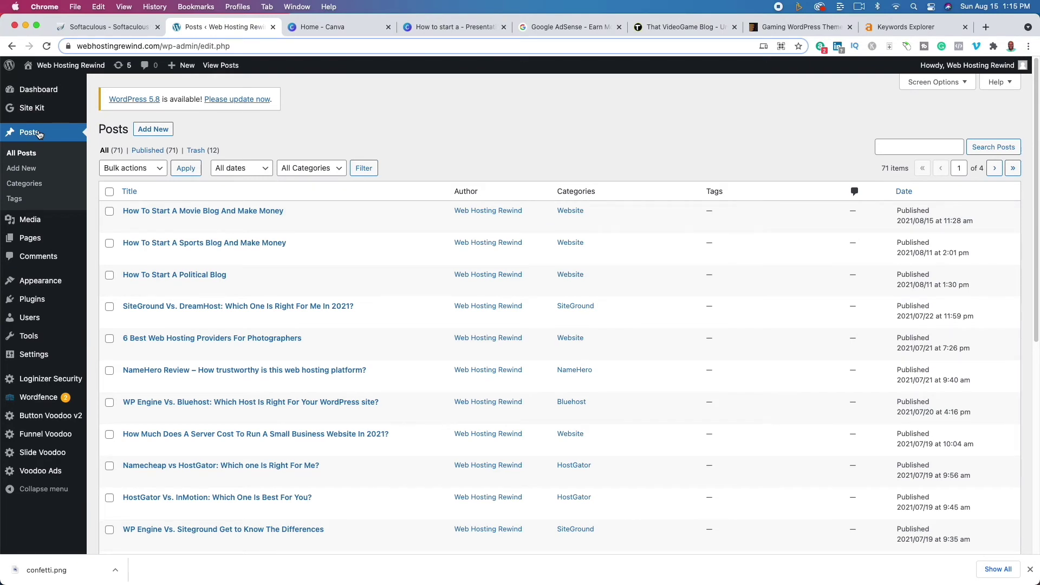
left_click(162, 131)
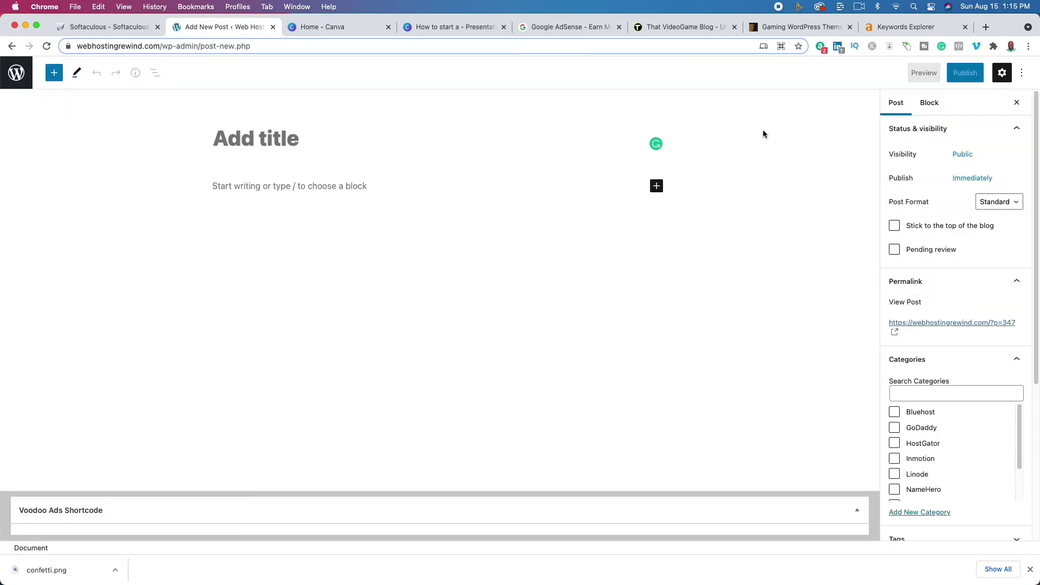
left_click(902, 27)
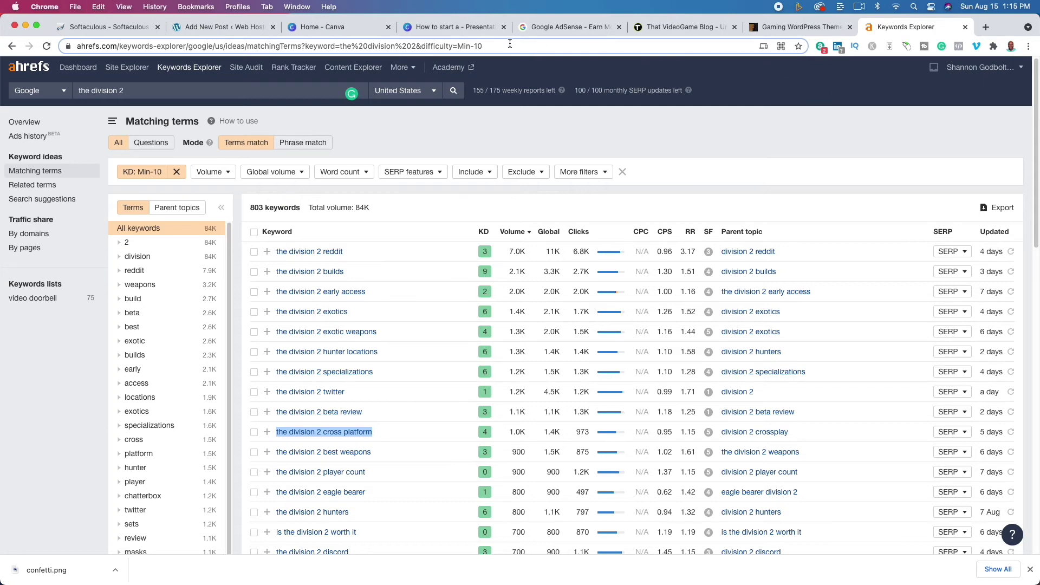
left_click(221, 27)
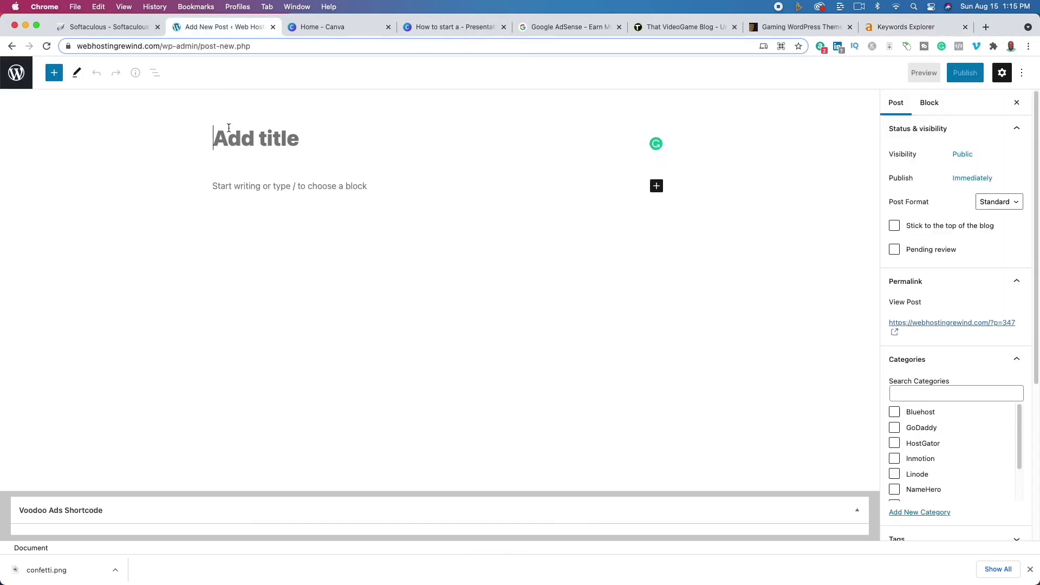
type("the division 2 cross platform")
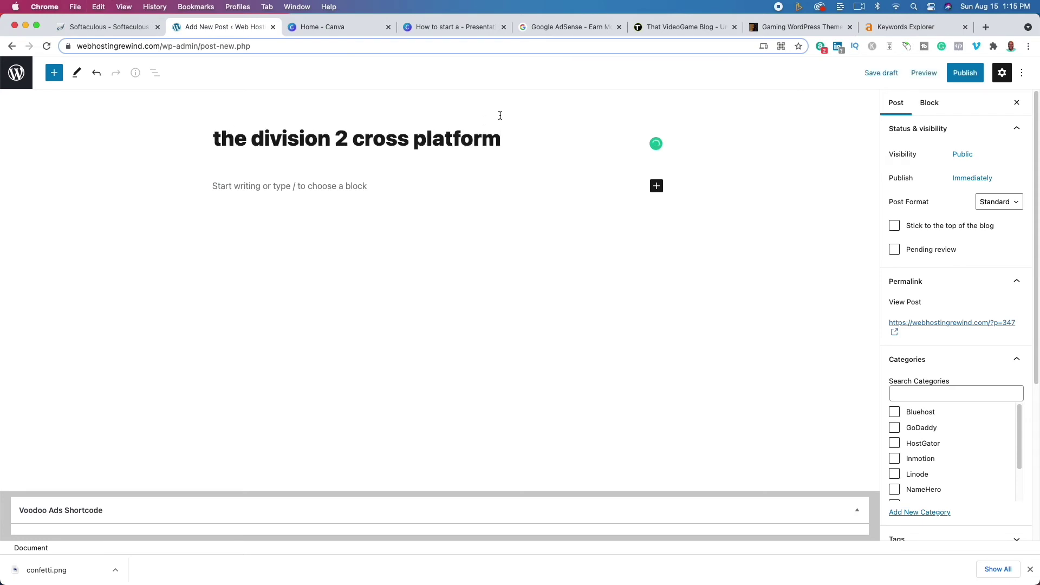
Capitalize each word of the post title so it reads "The Division 2 Cross Platform".
left_click_drag(221, 147, 206, 145)
type("T")
left_click_drag(255, 139, 263, 139)
type("D")
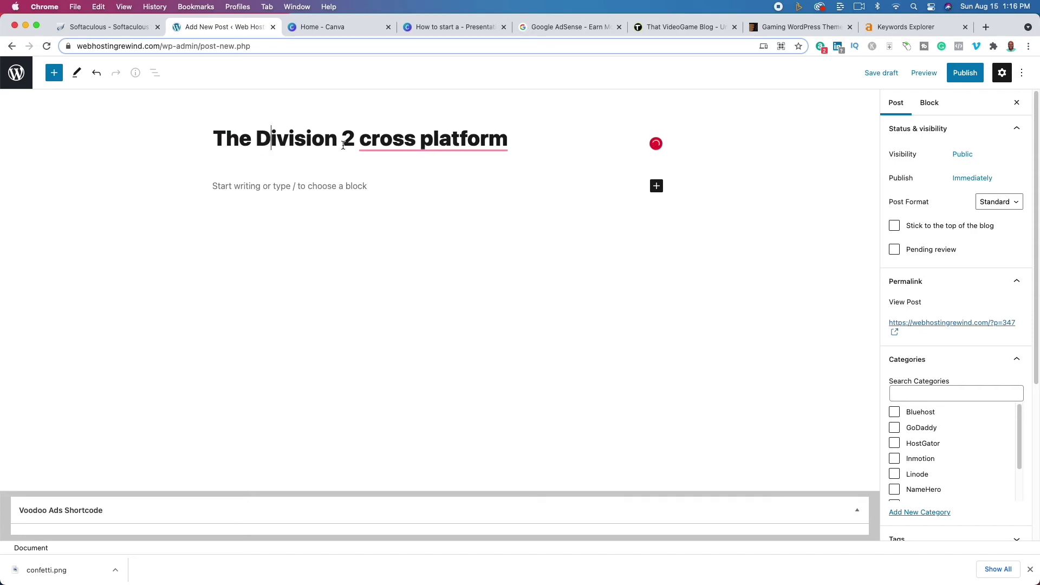
mouse_move(368, 142)
left_click_drag(372, 141, 359, 141)
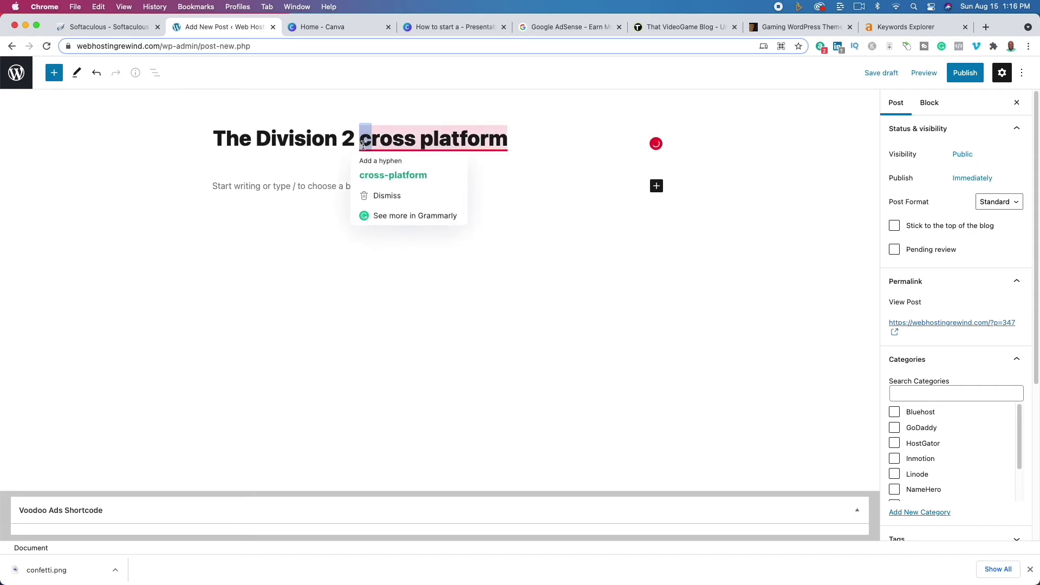
type("C")
left_click_drag(436, 144, 425, 145)
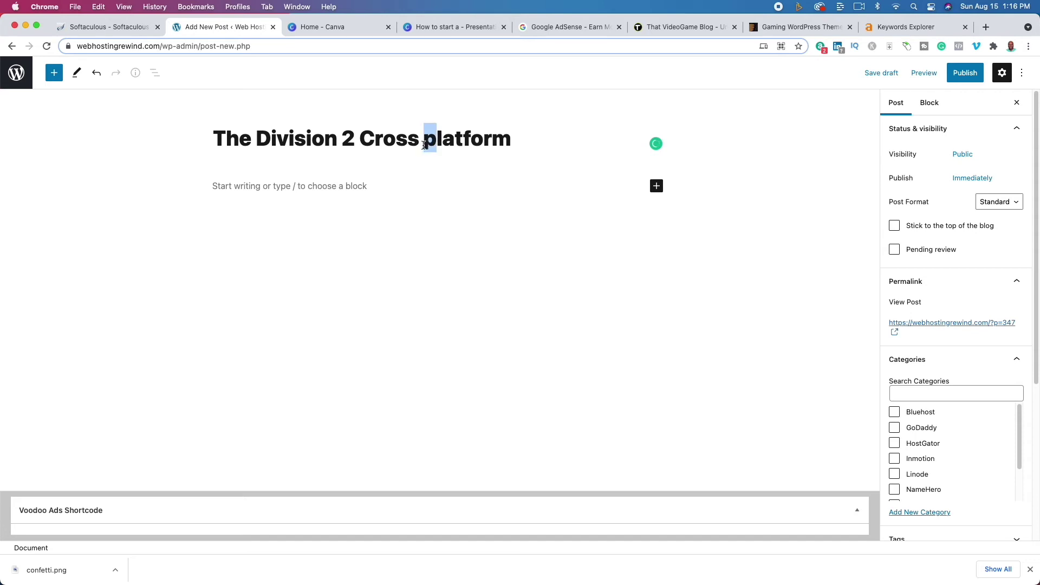
type("P")
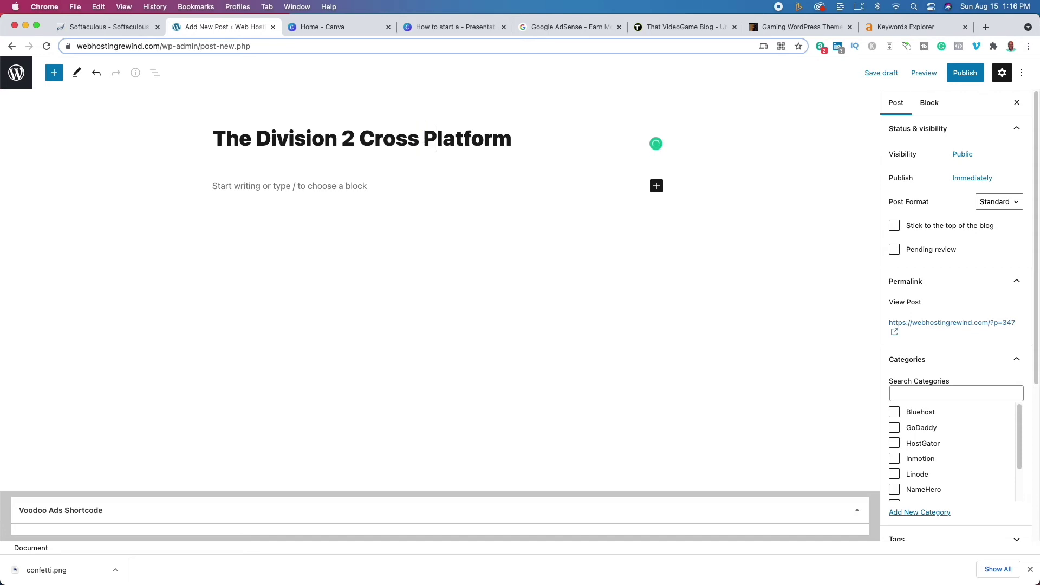
Search Google for "the division 2 cross platform", view the DualShockers crossplay article, and return to the post draft.
left_click(985, 28)
type("the division 2 cross platform")
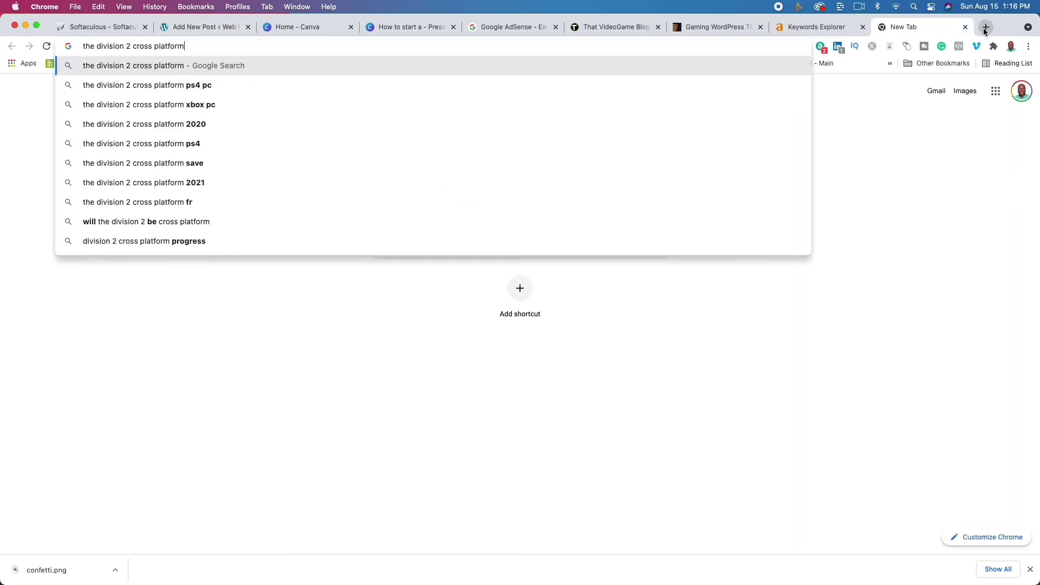
key("Return")
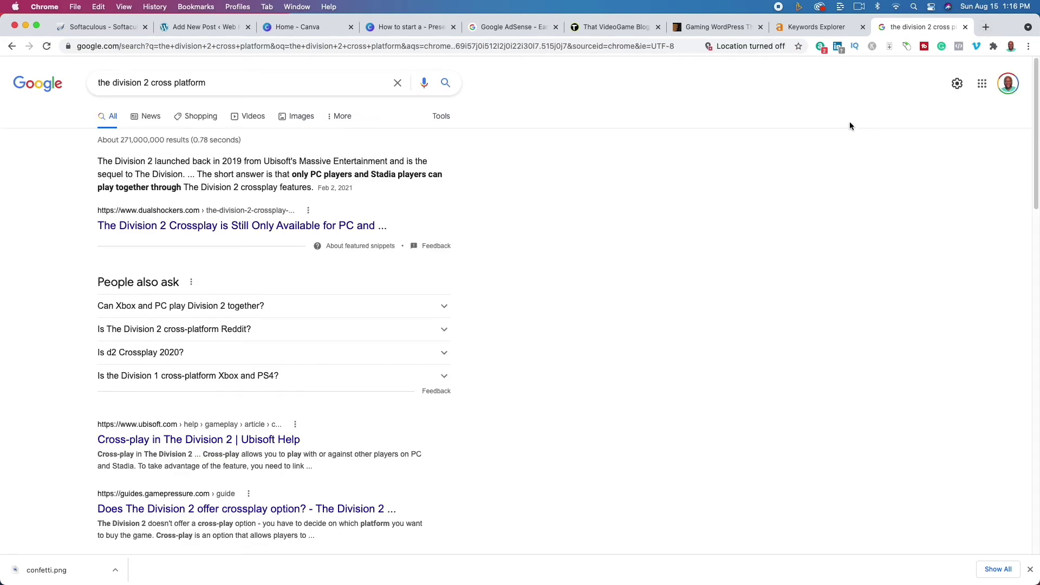
left_click(279, 226)
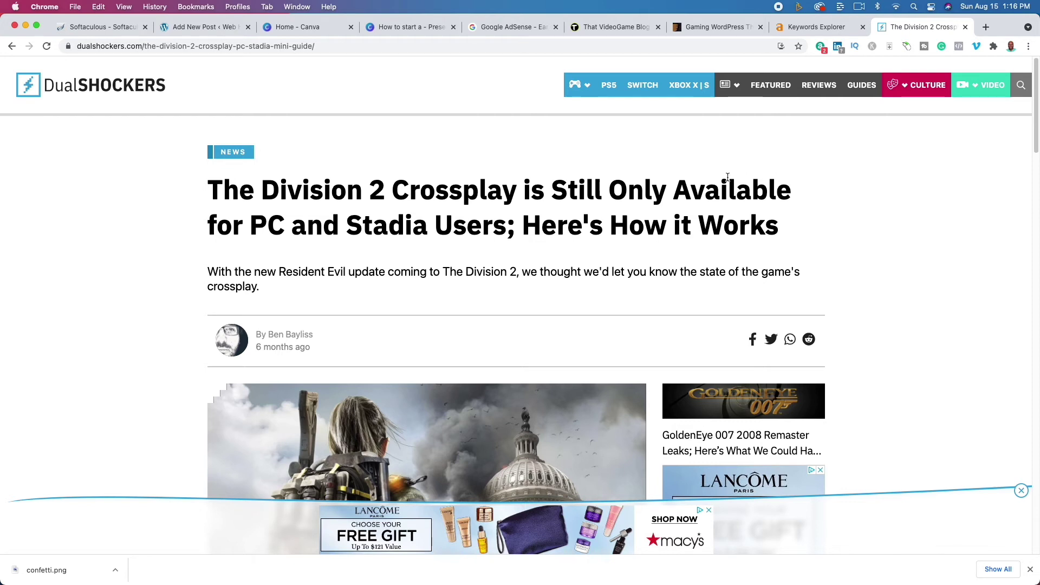
left_click(191, 28)
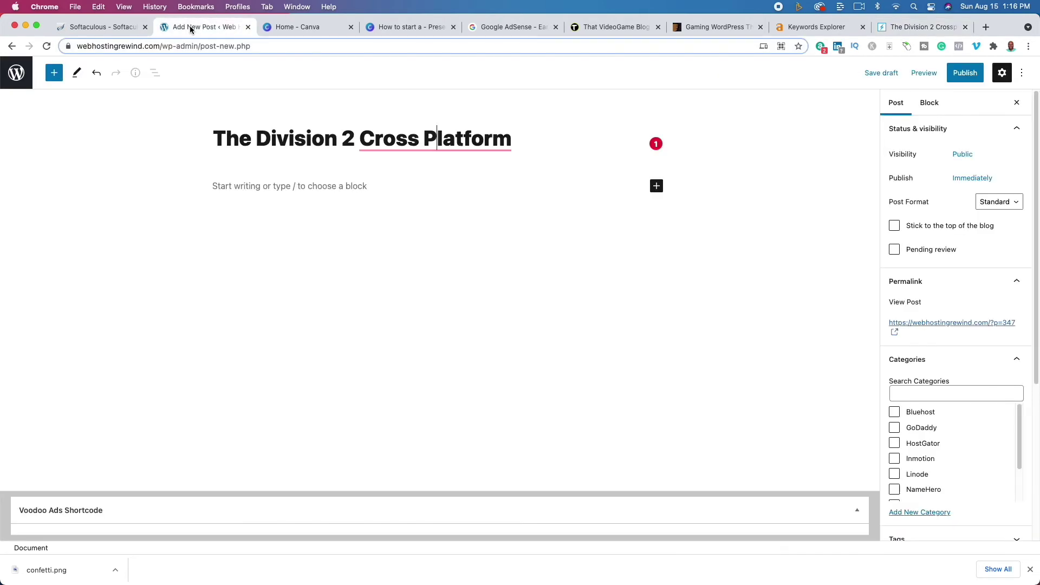
mouse_move(454, 138)
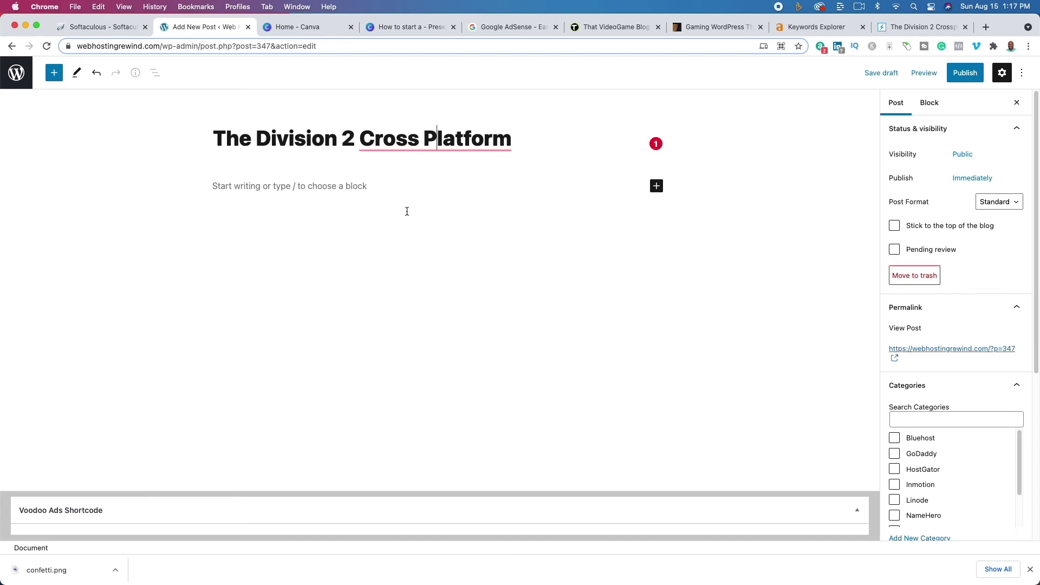
Add six outline paragraphs to the post body, reading Who, What, When, WHere, Why and How.
left_click(318, 187)
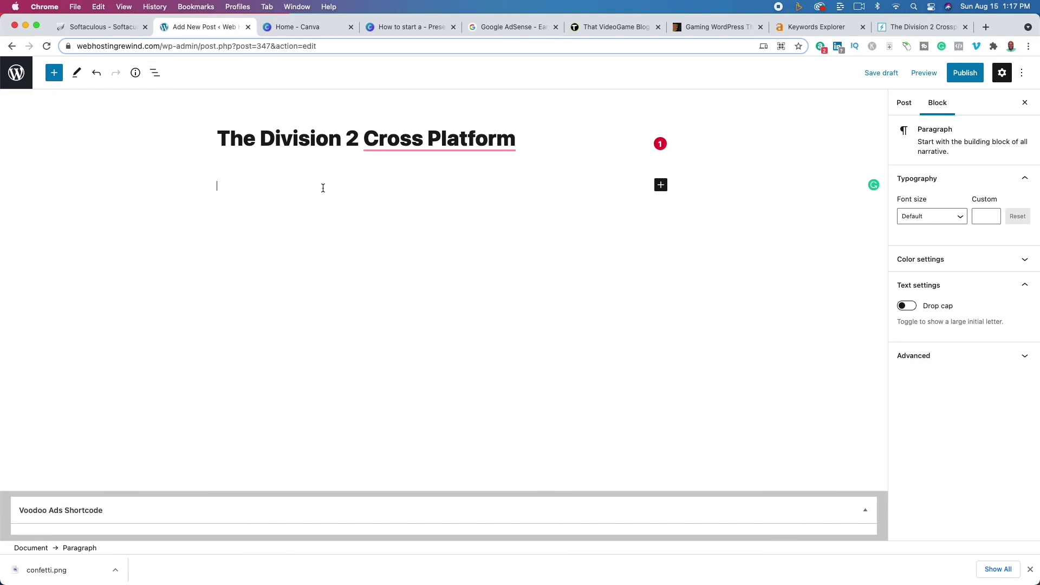
type("Who")
key("Return")
type("What")
key("Return")
type("When")
key("Return")
type("WHere")
key("Return")
type("WHdy")
key("Return")
key("BackSpace")
key("BackSpace")
key("BackSpace")
type("hy")
key("Return")
type("How")
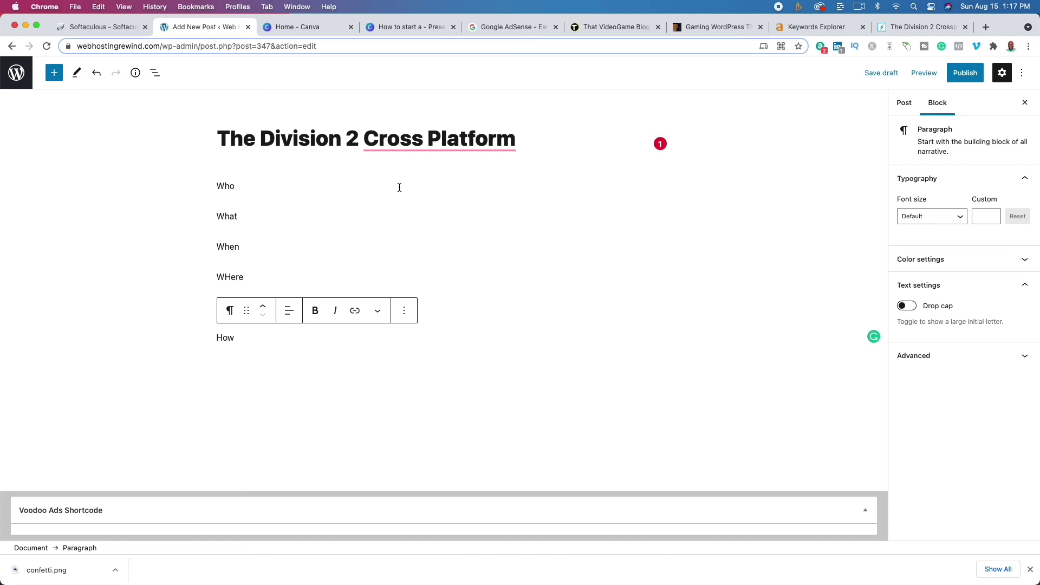
Extend the Who paragraph to read "Who would in the division cross platfom".
left_click(400, 187)
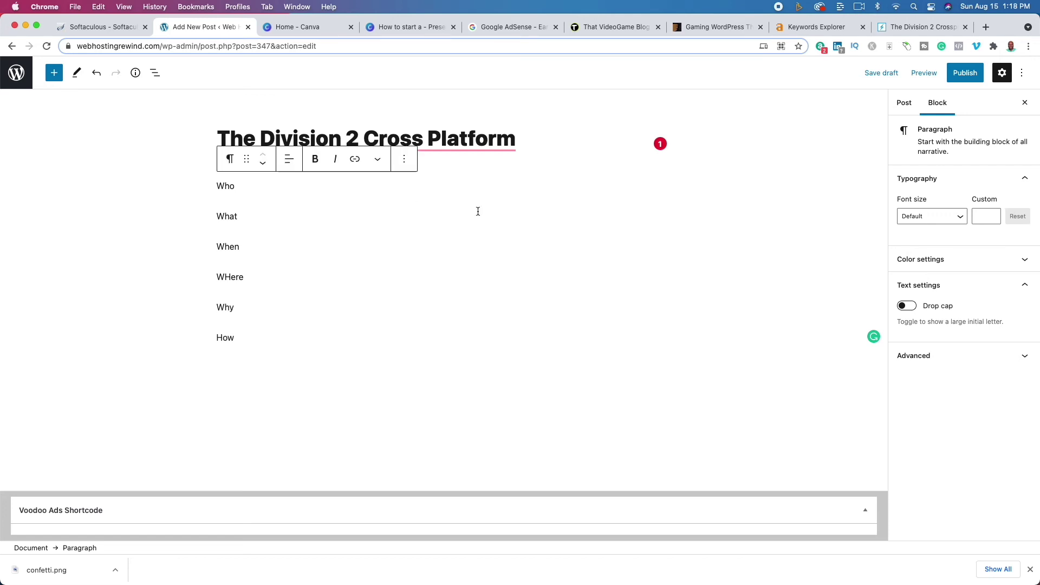
type("W")
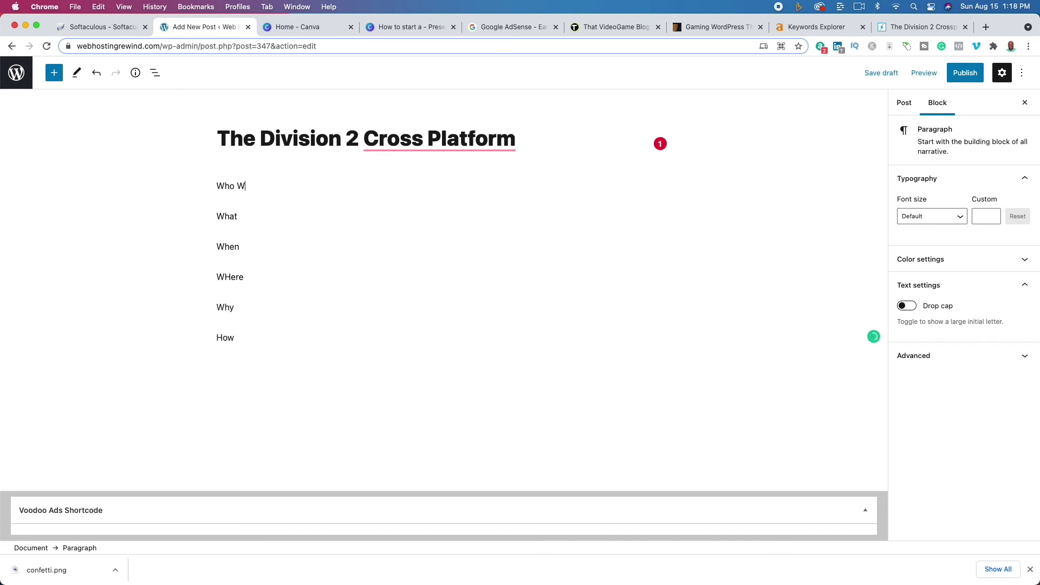
key("BackSpace")
type("would in the division cross")
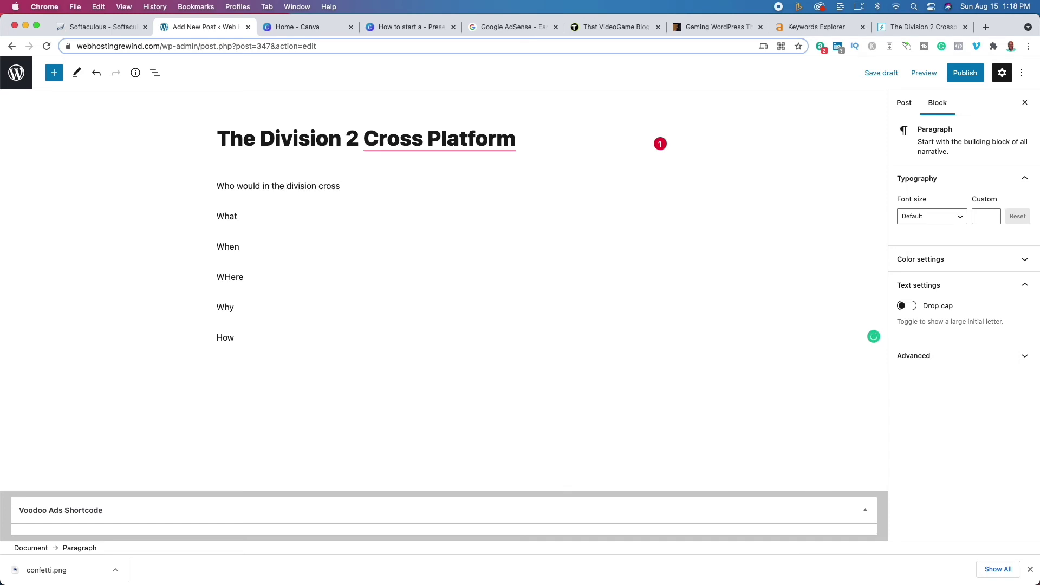
type(" platfom")
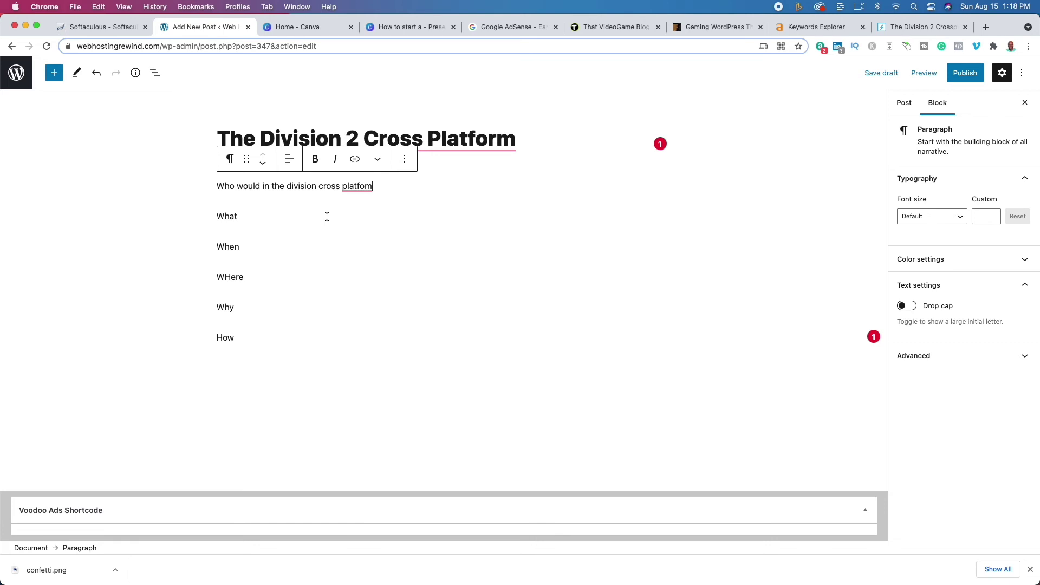
key("super+z")
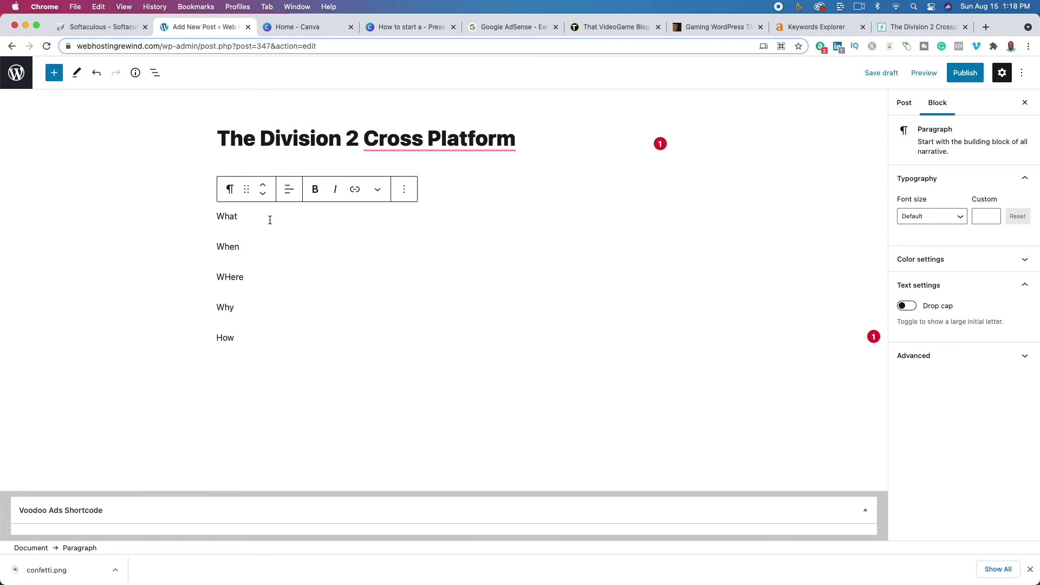
Add the question "Which platforms allow cross-platforming?" below How, with the suggested hyphen correction, and convert it to an H2 heading.
left_click(273, 339)
key("Return")
type("Which platforms allow cross ")
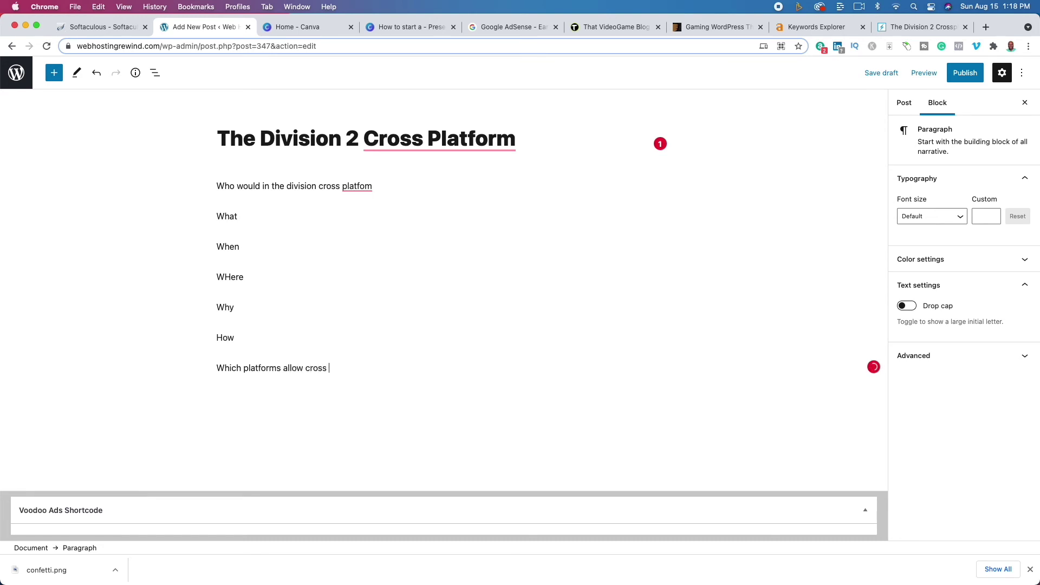
type("platforming?")
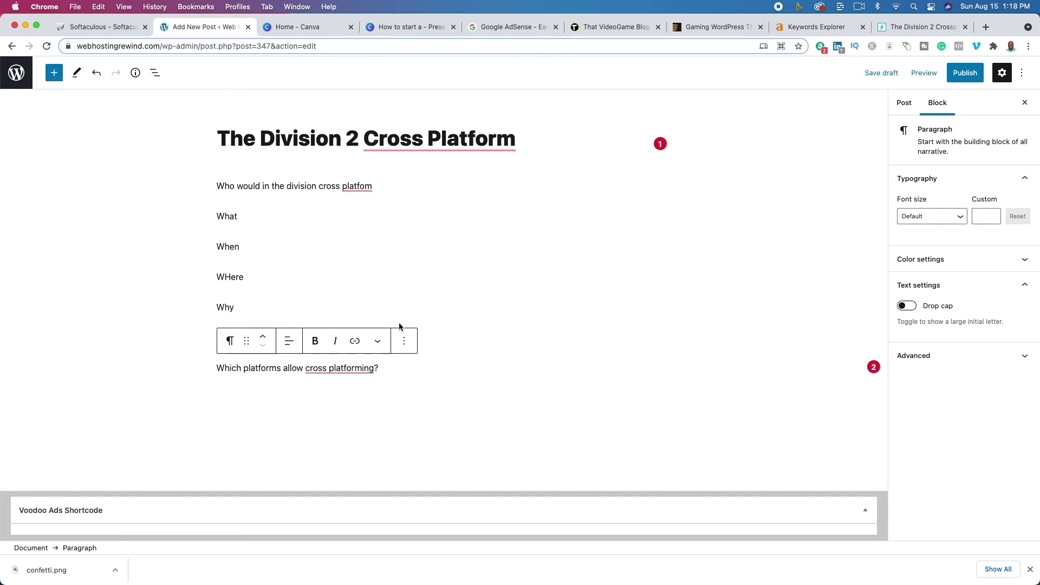
mouse_move(352, 364)
left_click(345, 395)
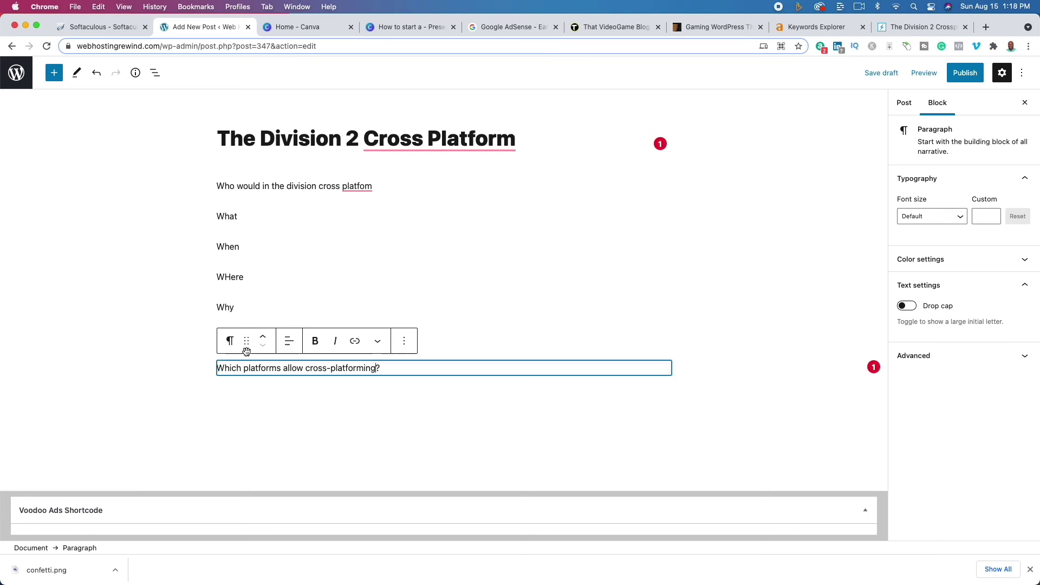
left_click(230, 340)
left_click(264, 399)
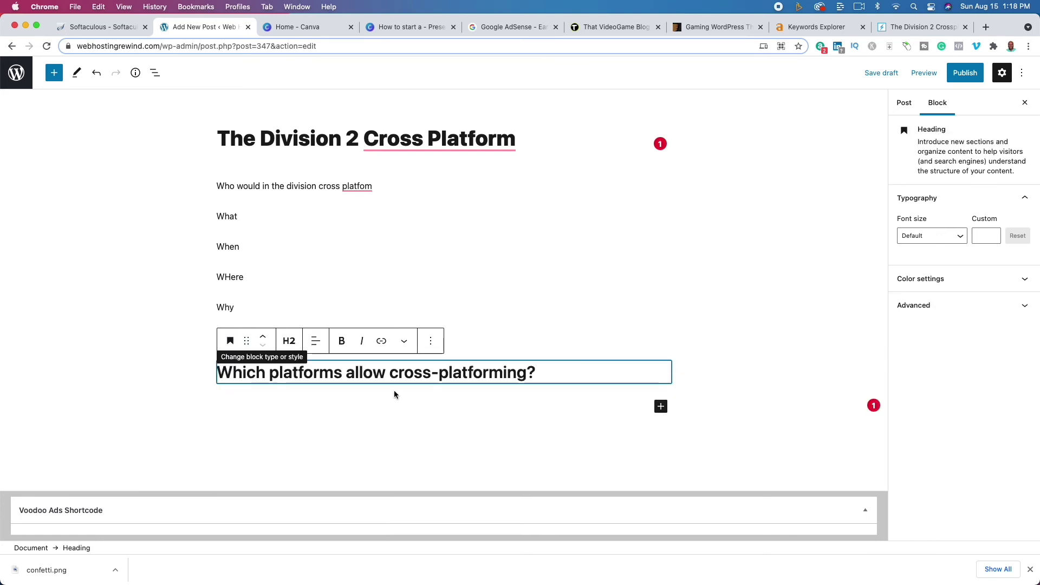
Switch to the Canva presentation's slide 4 to view the Make money step, and look at the ads on the DualShockers article.
mouse_move(422, 139)
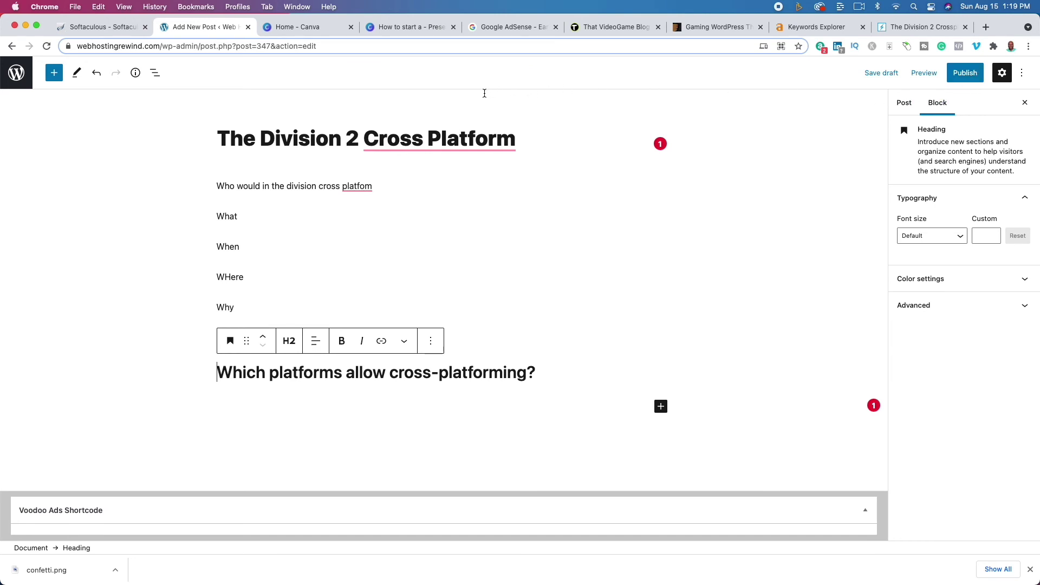
left_click(427, 30)
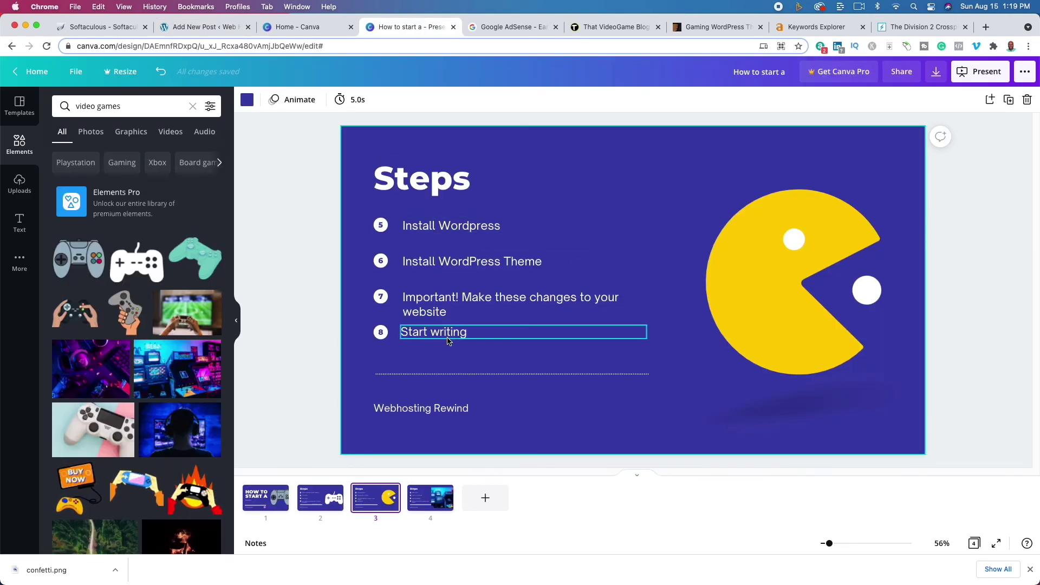
left_click(423, 498)
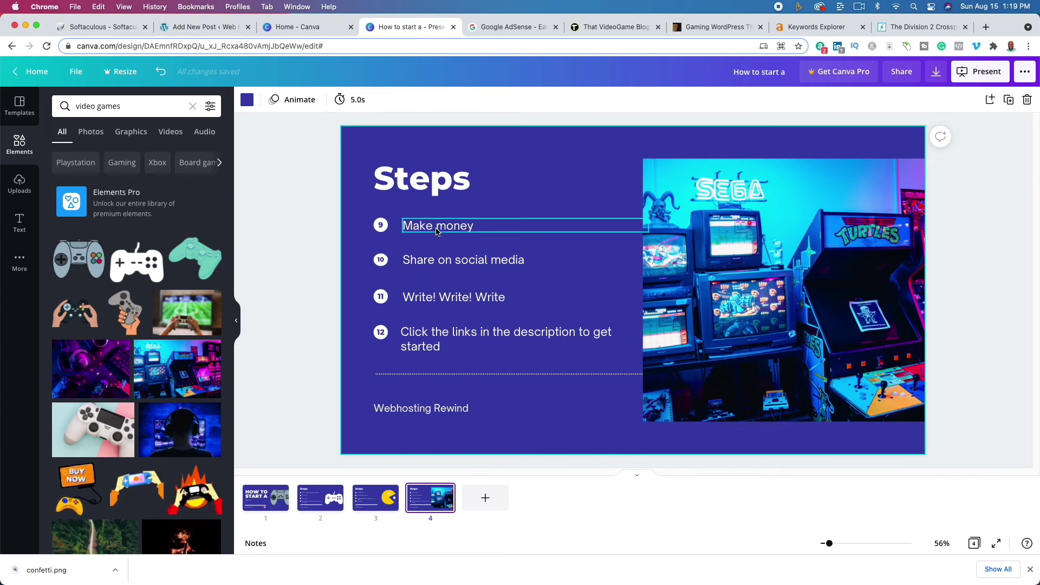
left_click(912, 28)
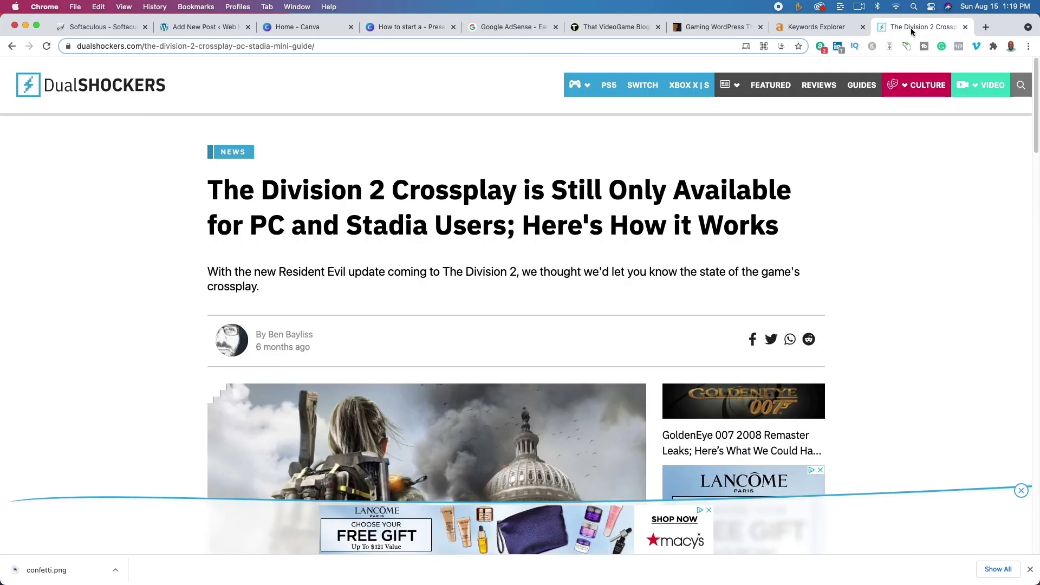
scroll(520, 286, "down", 10)
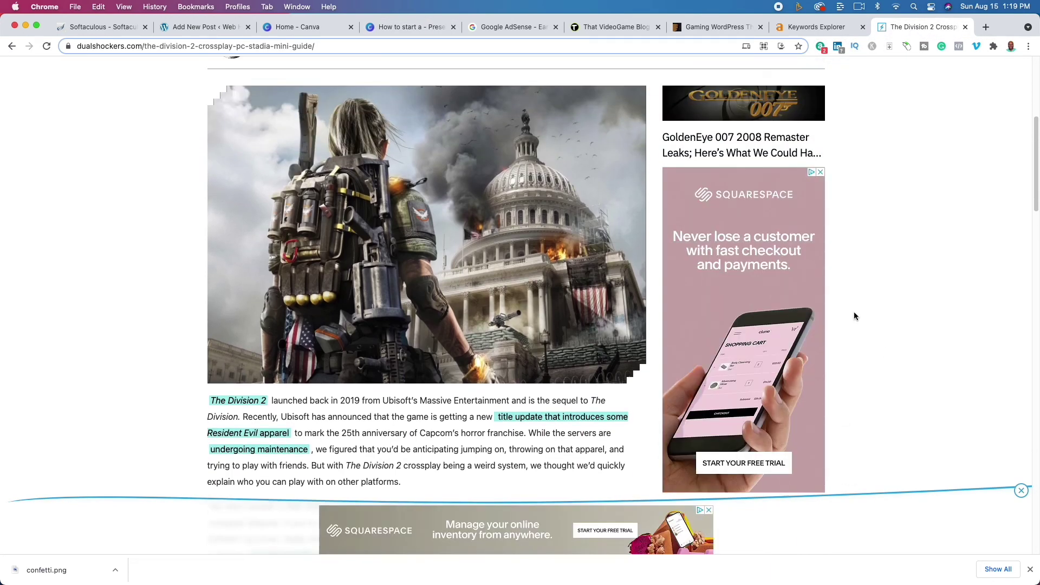
Search Google for Google AdSense in a new tab and open the AdSense home page.
left_click(987, 28)
type("google a")
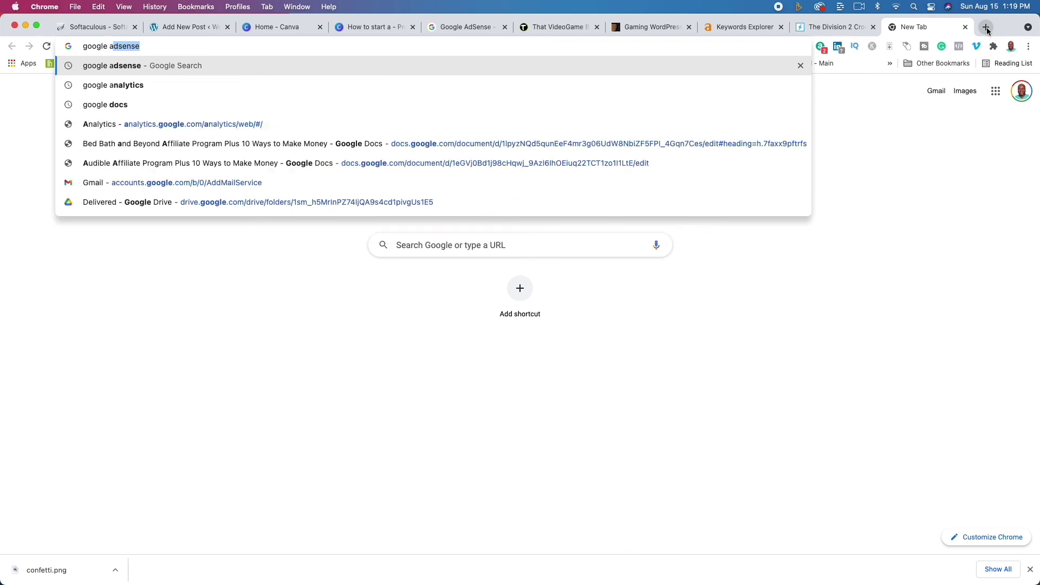
type("dsnse")
key("Return")
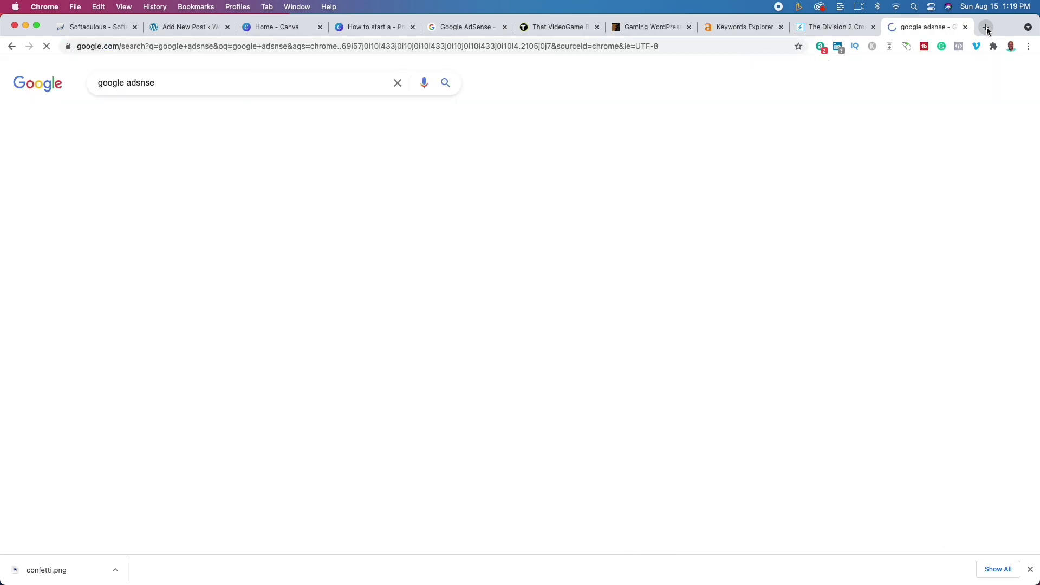
left_click(252, 216)
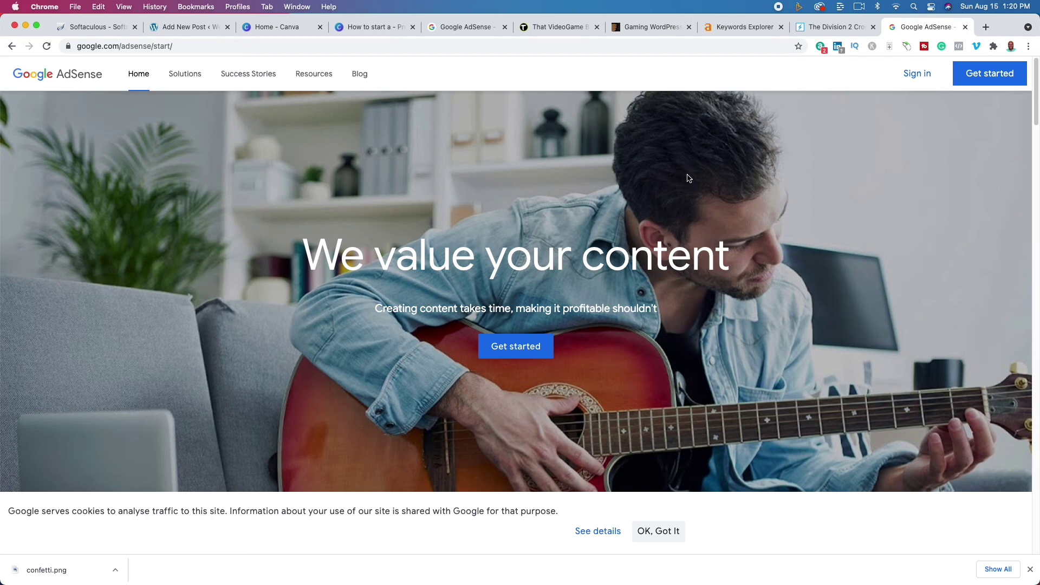
Examine the ad placements throughout the DualShockers article and return to the Steps slide in the Canva presentation.
left_click(819, 33)
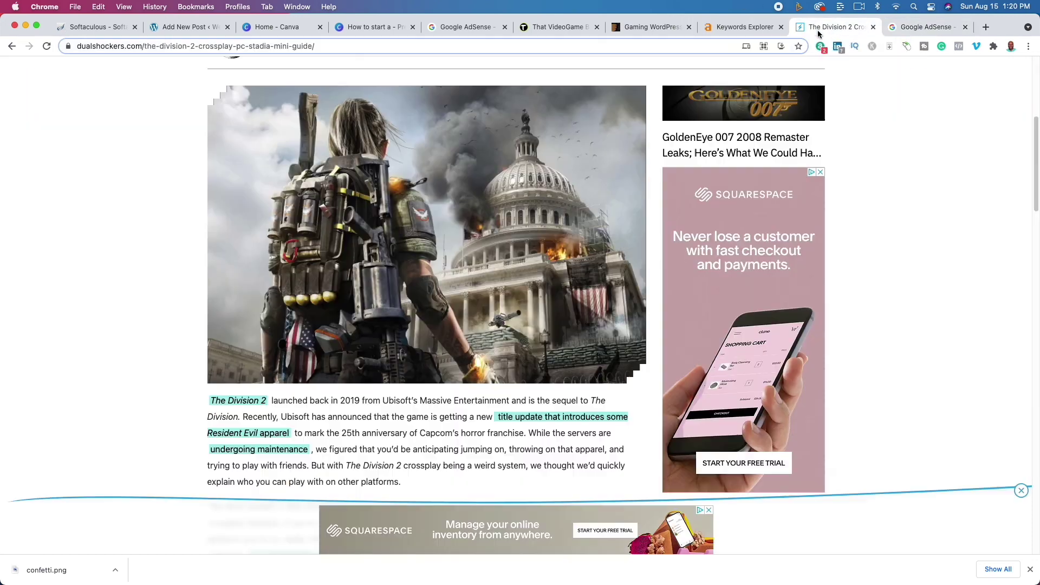
scroll(890, 209, "down", 2)
scroll(891, 213, "down", 3)
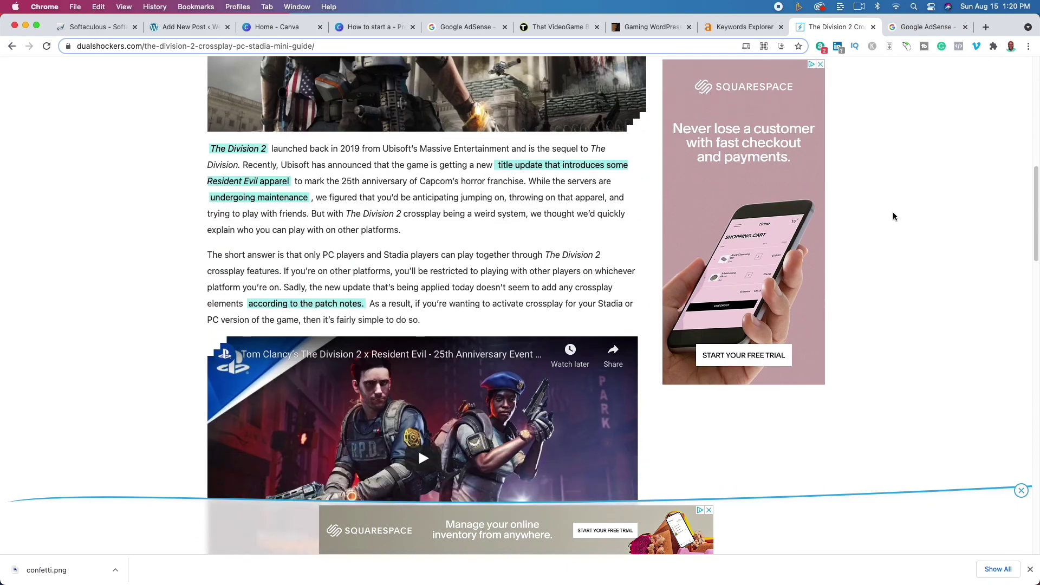
scroll(811, 310, "down", 3)
scroll(811, 310, "down", 5)
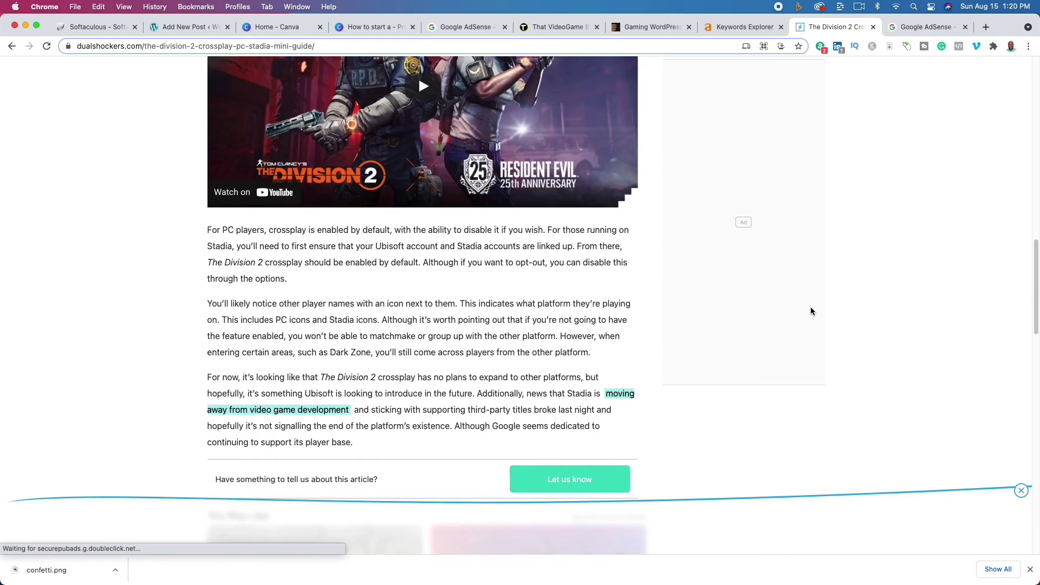
scroll(439, 333, "down", 2)
scroll(439, 332, "down", 1)
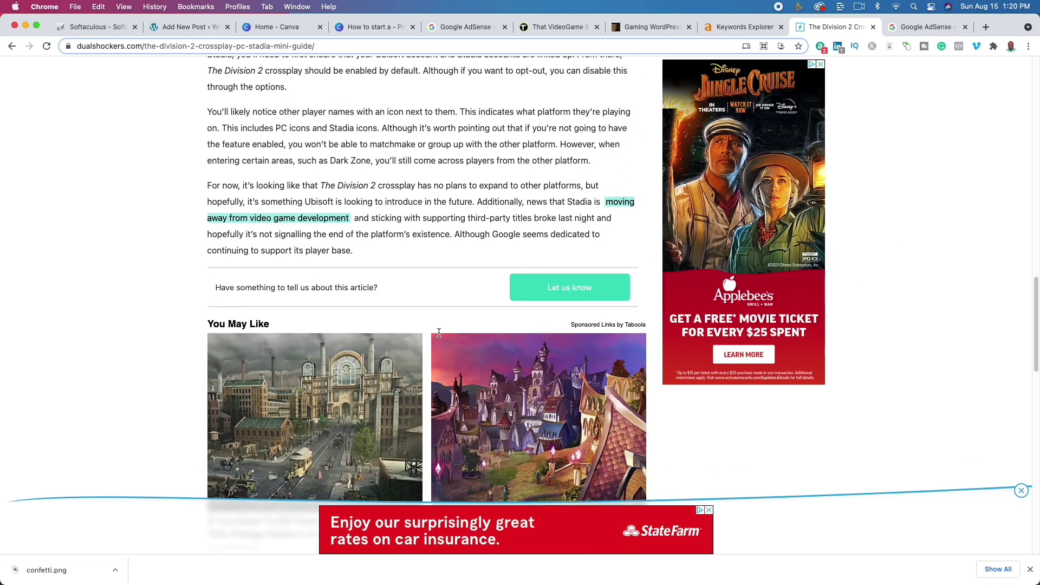
scroll(446, 324, "up", 15)
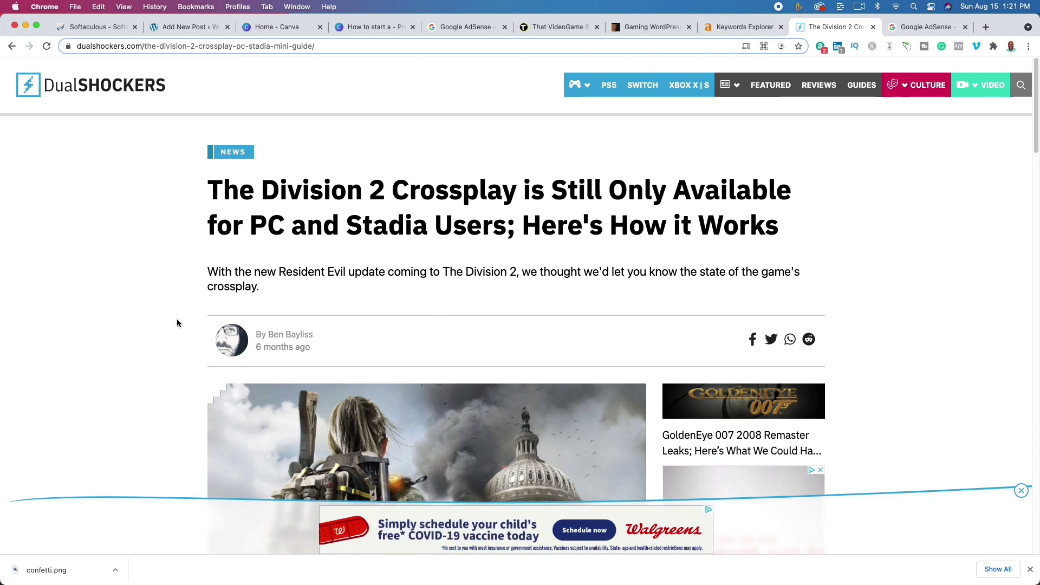
scroll(177, 323, "down", 2)
scroll(177, 324, "down", 8)
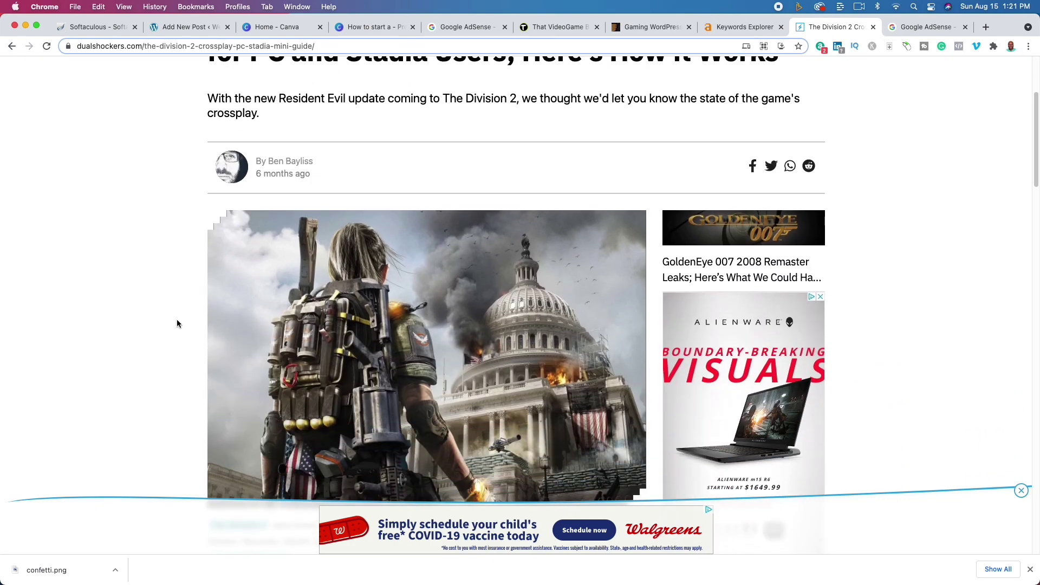
scroll(178, 327, "down", 6)
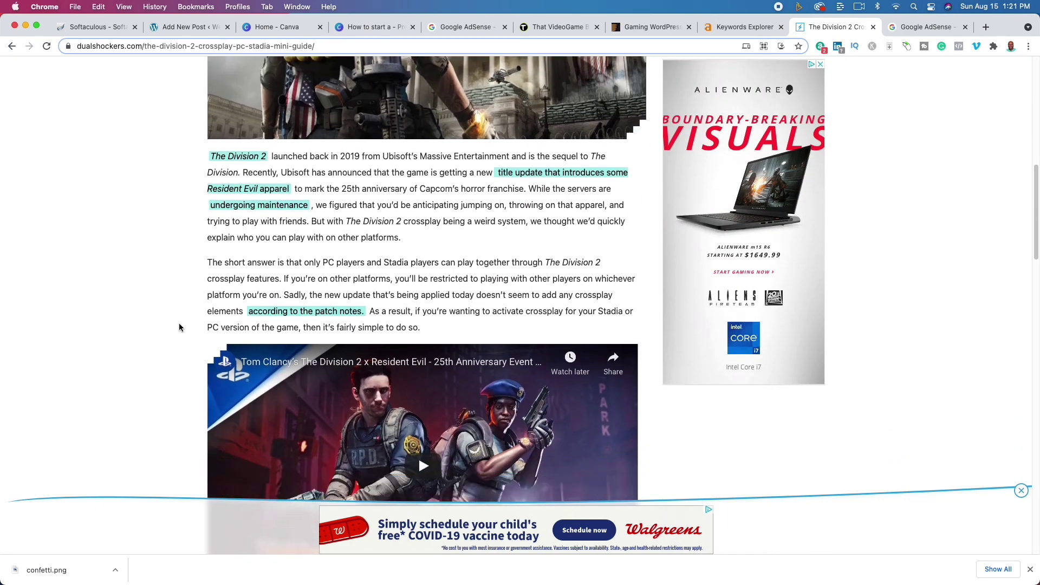
scroll(179, 327, "up", 15)
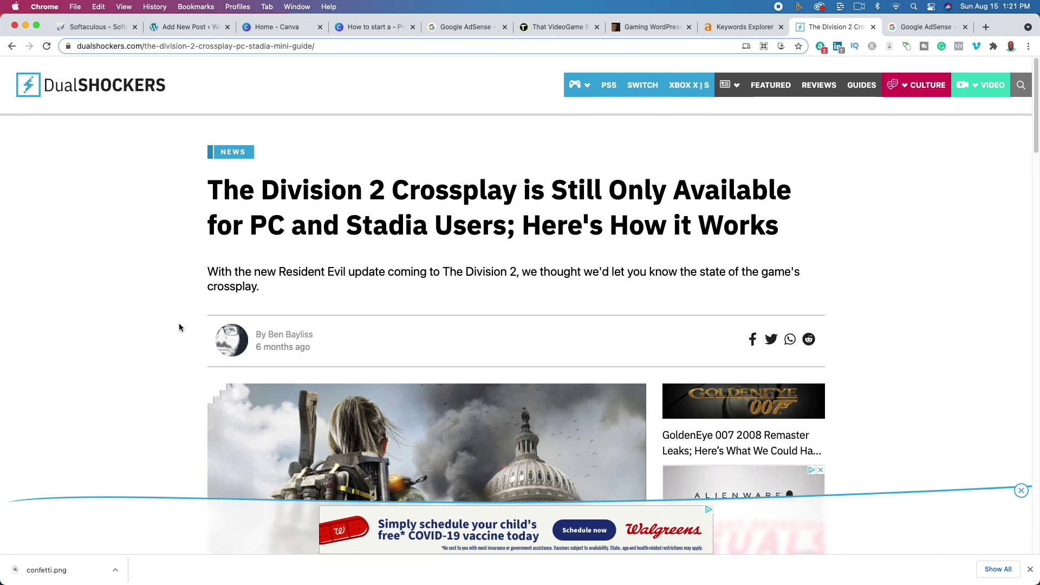
left_click(373, 26)
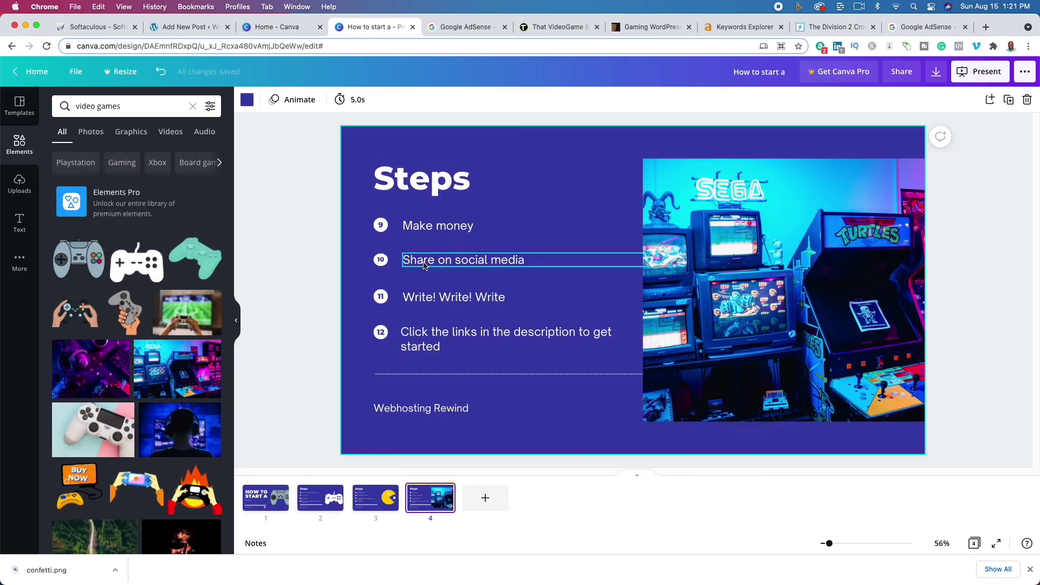